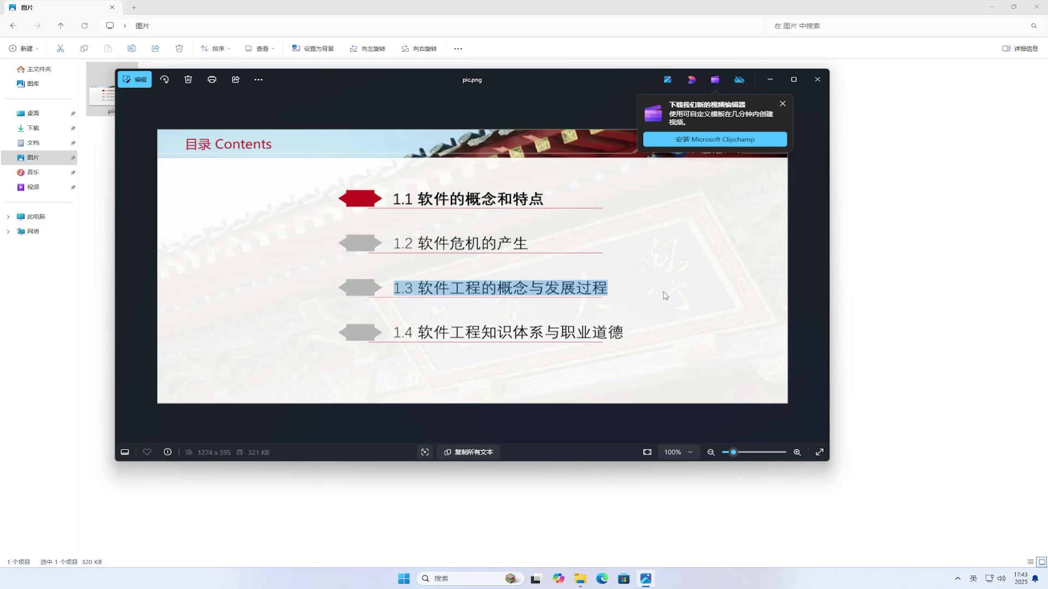
Capture a rectangular screenshot of the four-item contents list in pic.png and open it in a maximized Snipping Tool window.
key("super+shift+s")
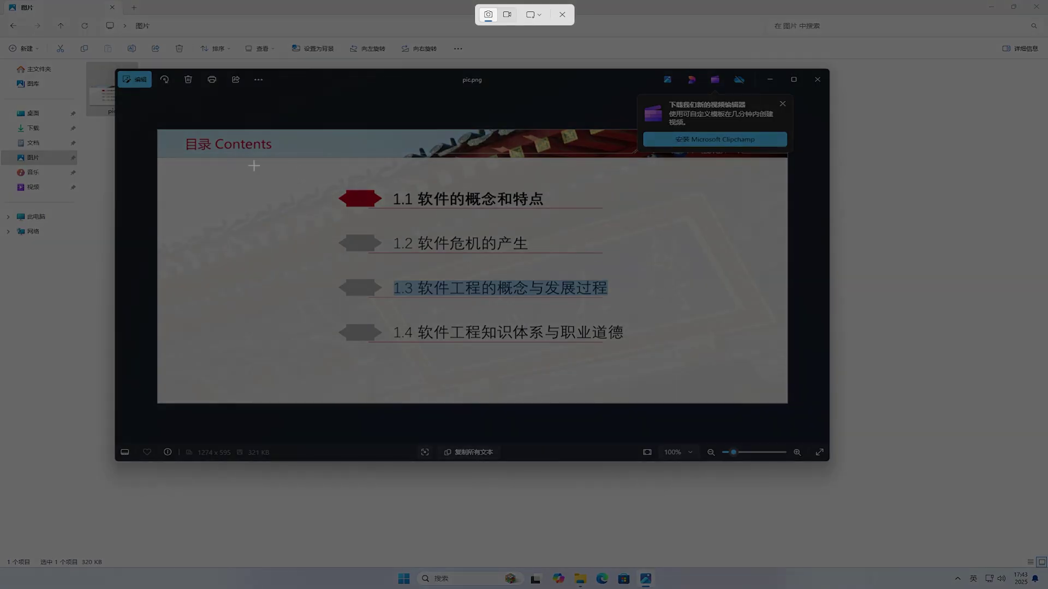
left_click_drag(254, 165, 691, 373)
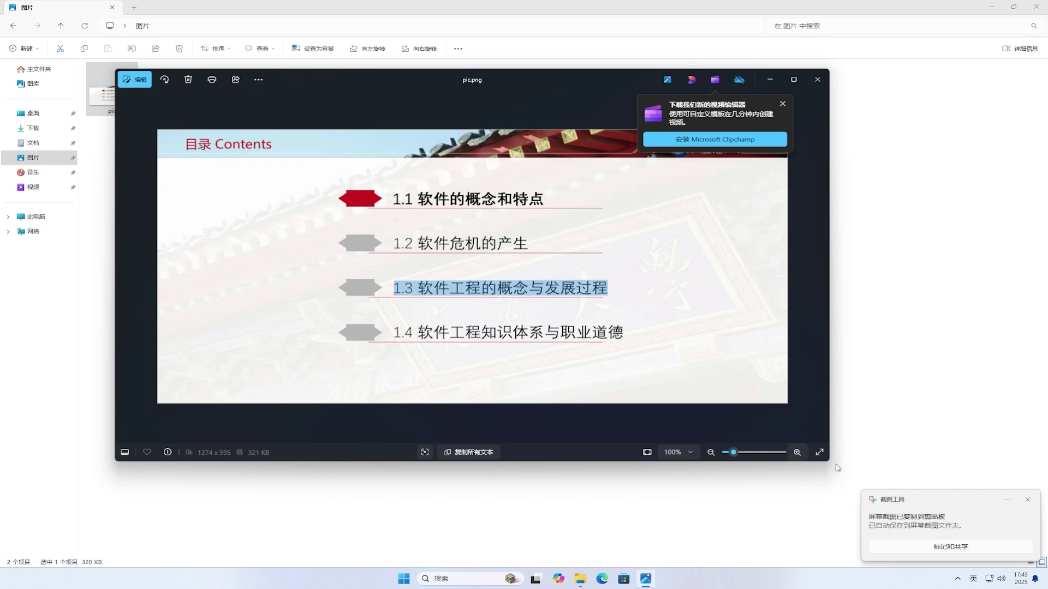
left_click(948, 524)
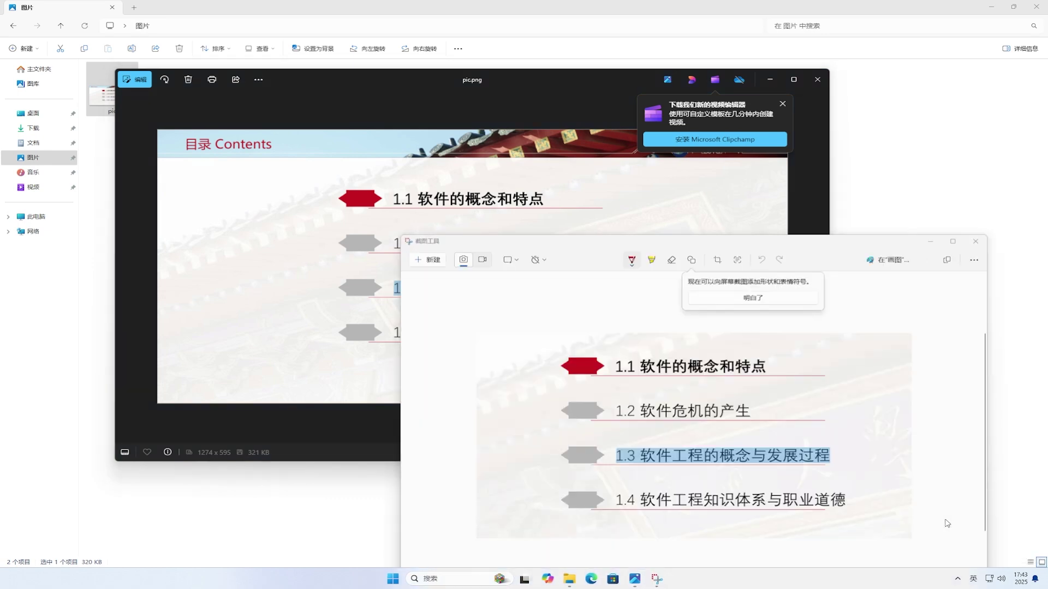
double_click(821, 249)
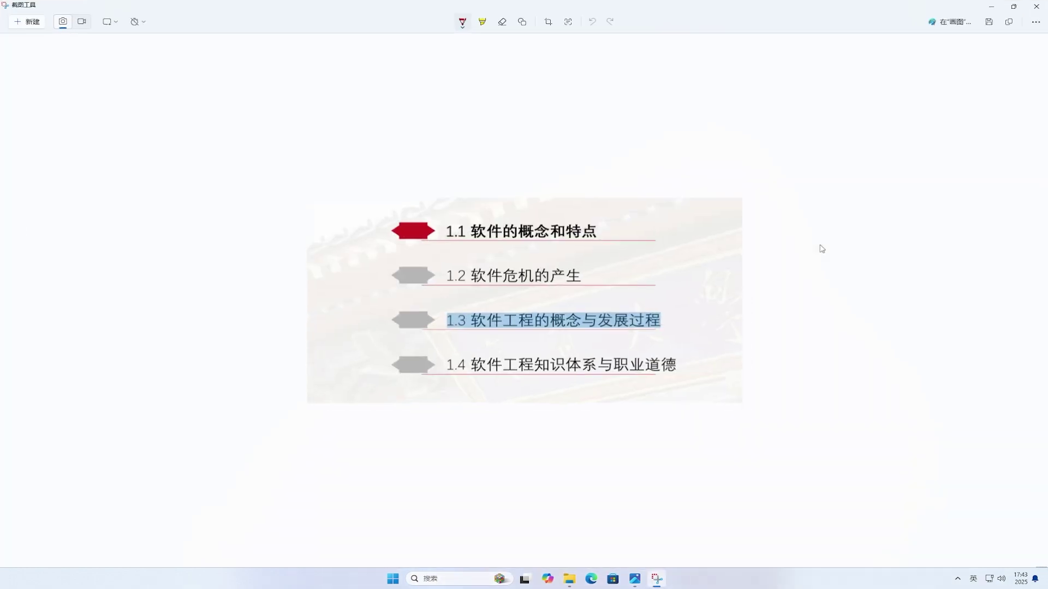
Run text recognition on the screenshot and select the line "1.2 软件危机的产生".
left_click(568, 25)
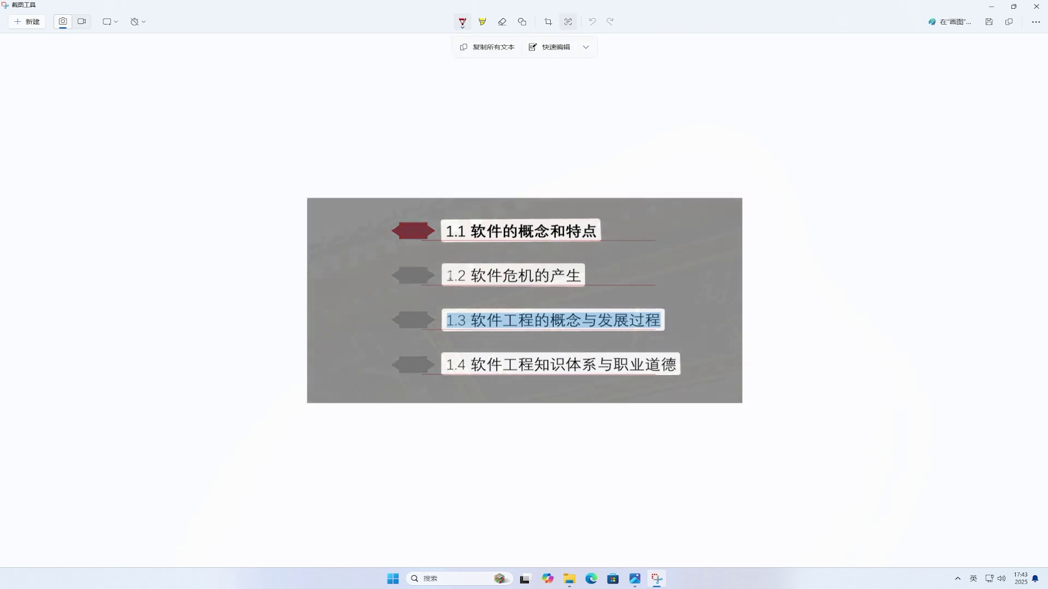
left_click_drag(449, 278, 581, 276)
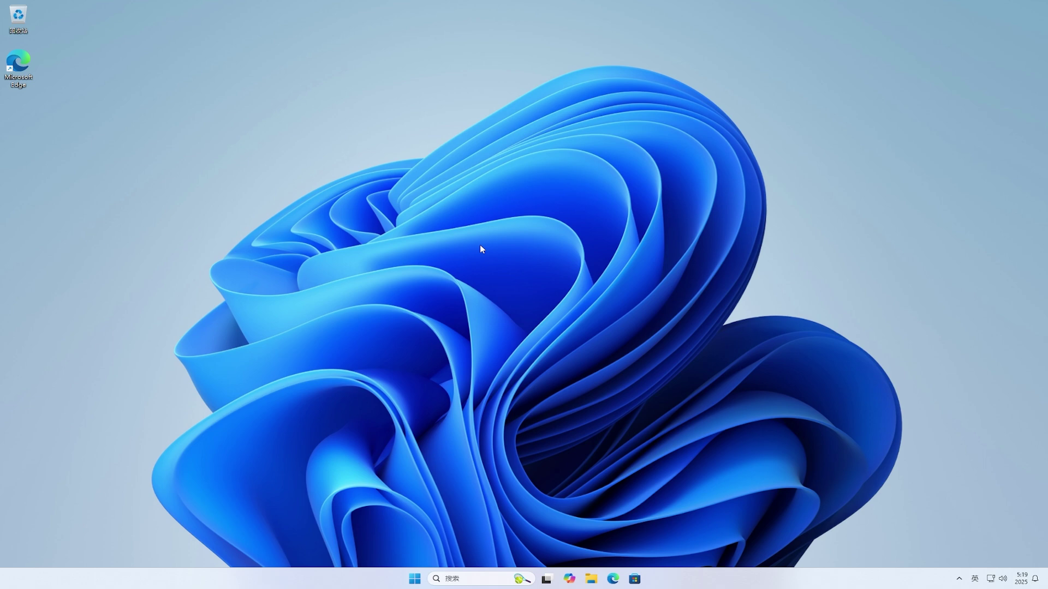
Check the installed Windows version with the winver command, and close the version information.
key("super+r")
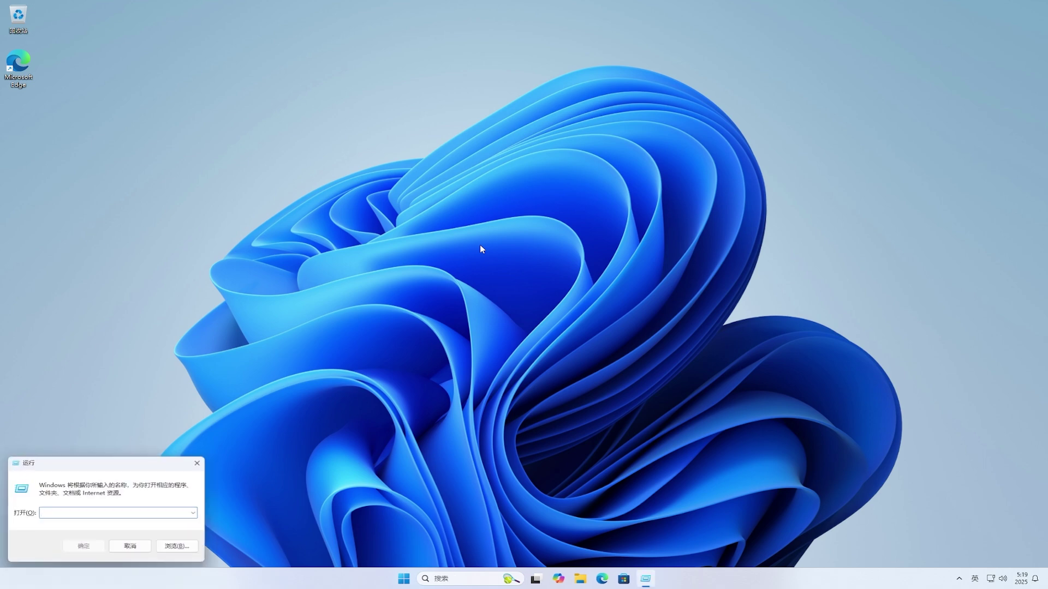
type("winver")
left_click(83, 546)
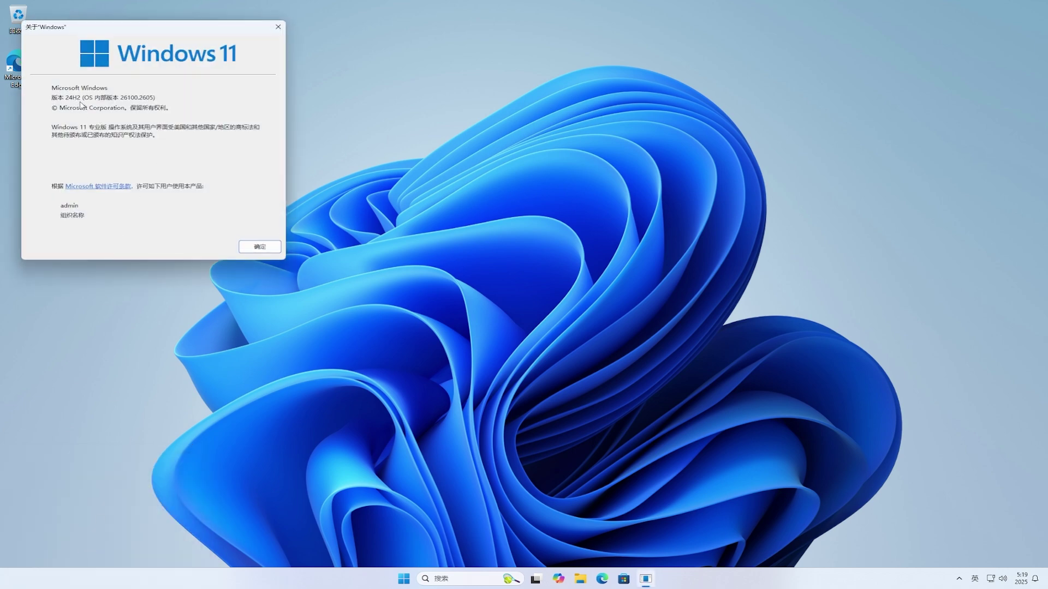
left_click(254, 247)
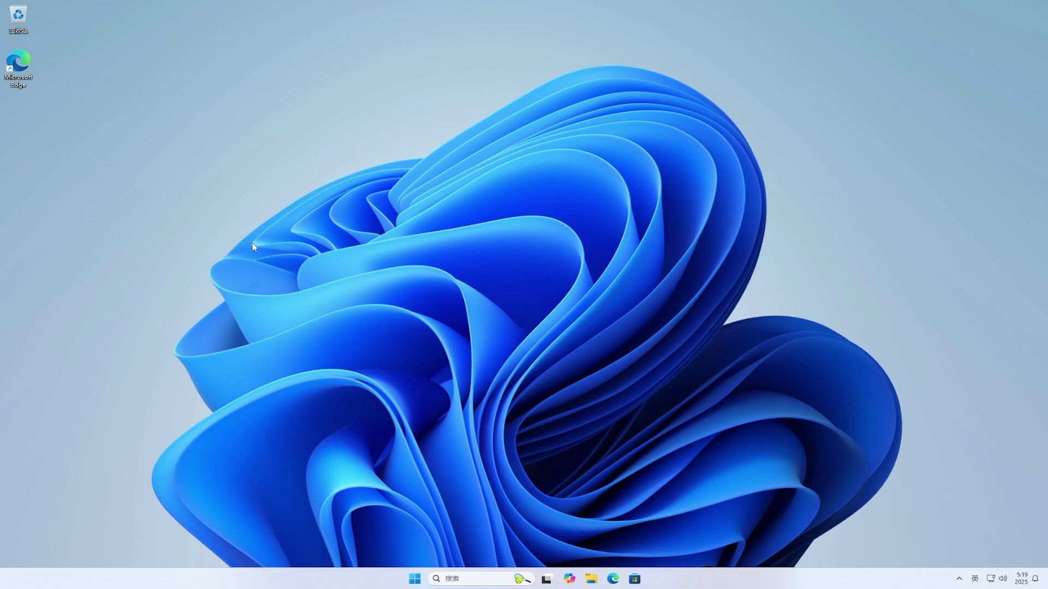
Reinstall Microsoft Photos version 2024.11100.17007.0 from the MSIXBUNDLE package in the Downloads folder, and close the installer.
left_click(589, 579)
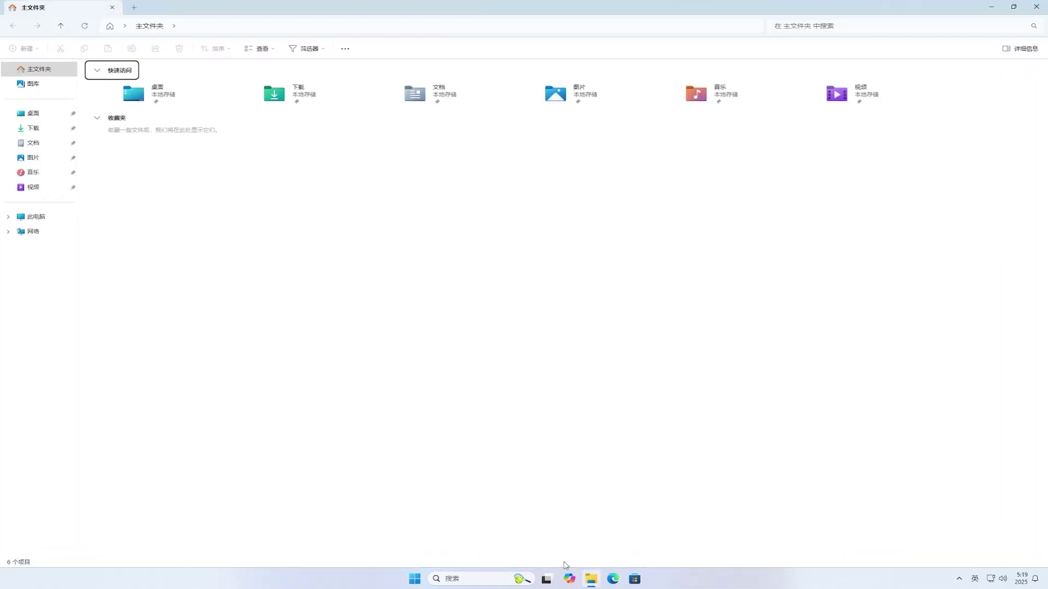
left_click(51, 131)
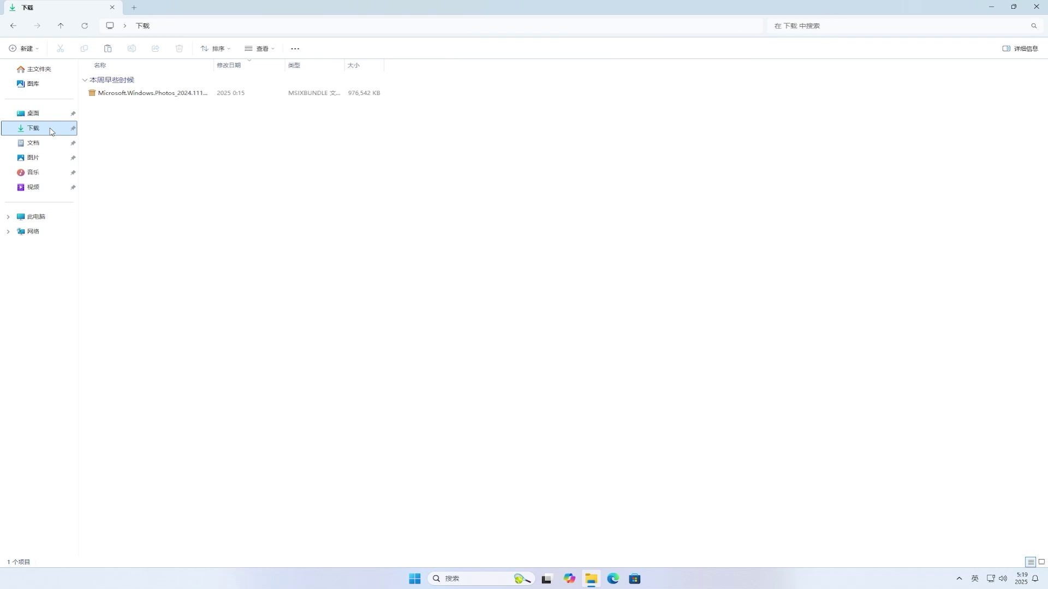
double_click(158, 93)
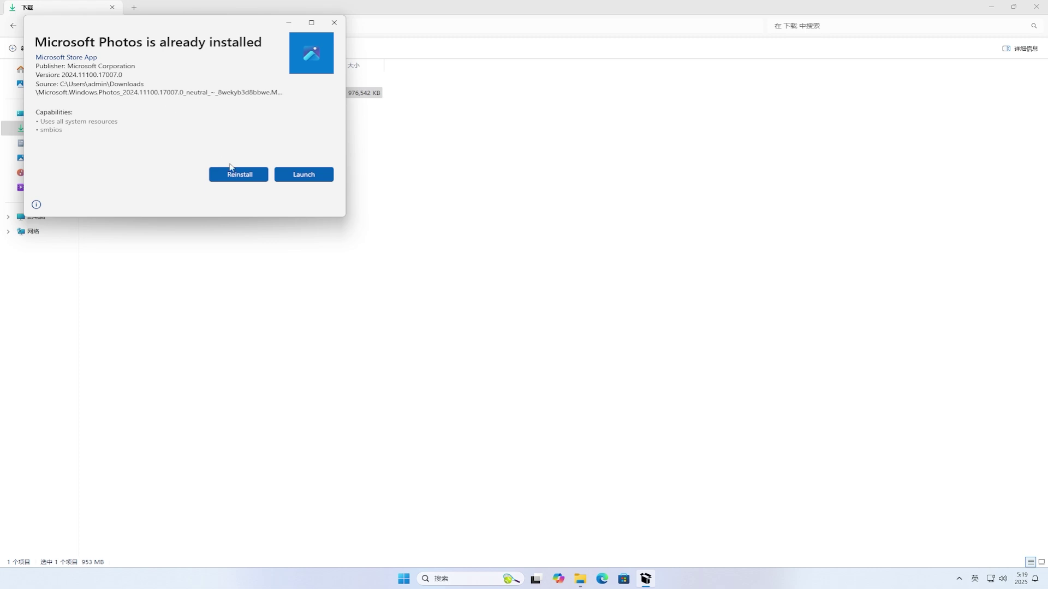
left_click(239, 174)
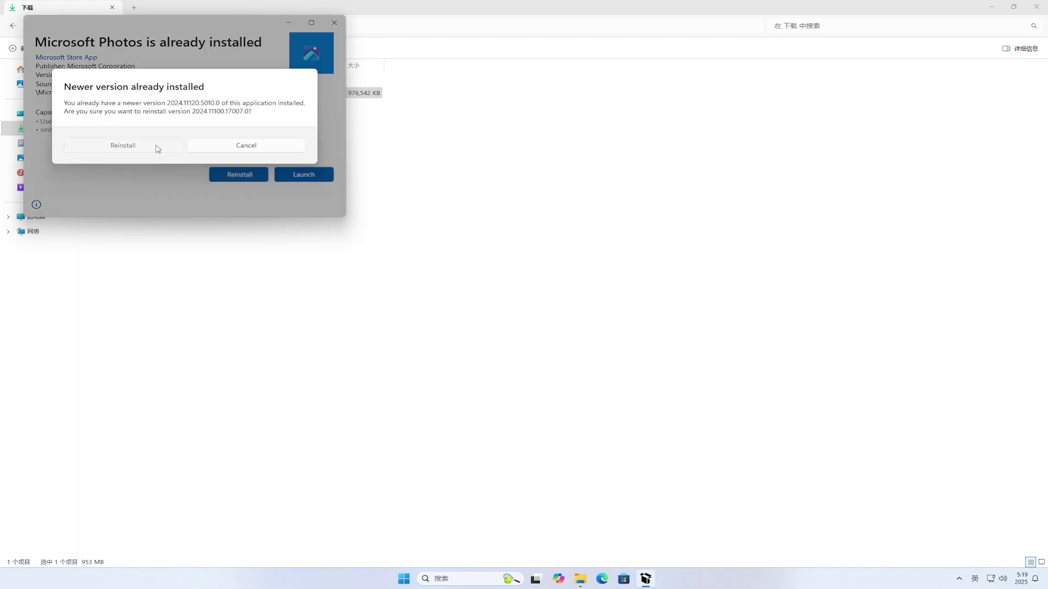
left_click(158, 149)
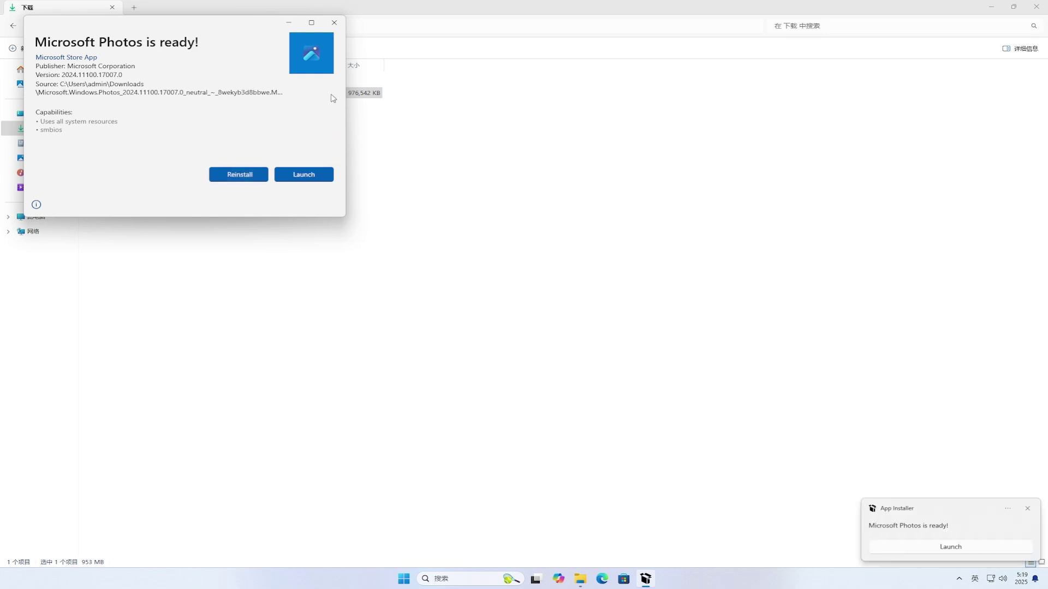
left_click(334, 22)
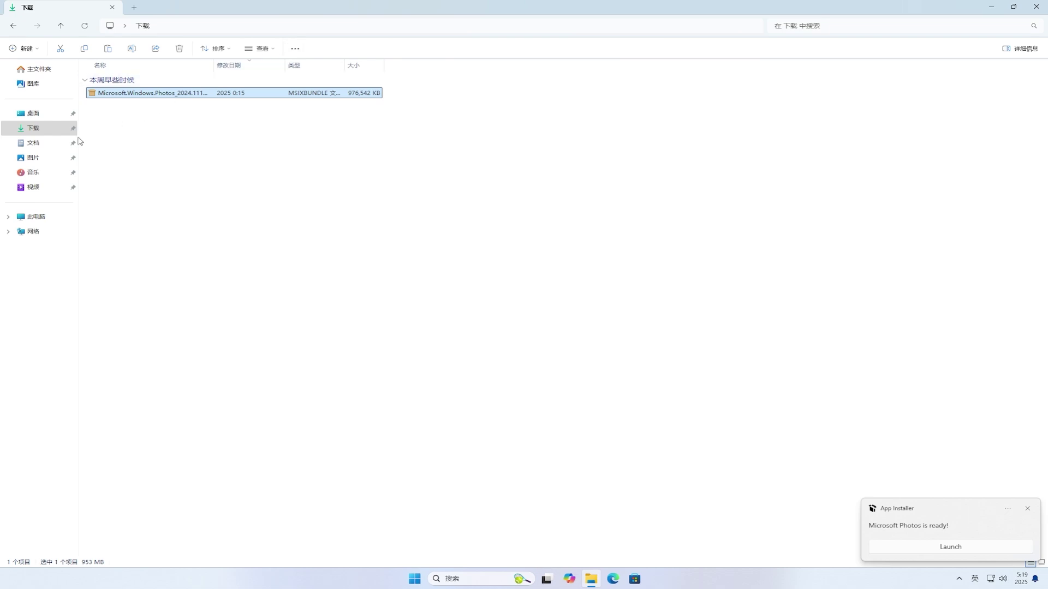
Open the image pic from the Pictures folder in Photos and copy all of its recognized text.
left_click(37, 159)
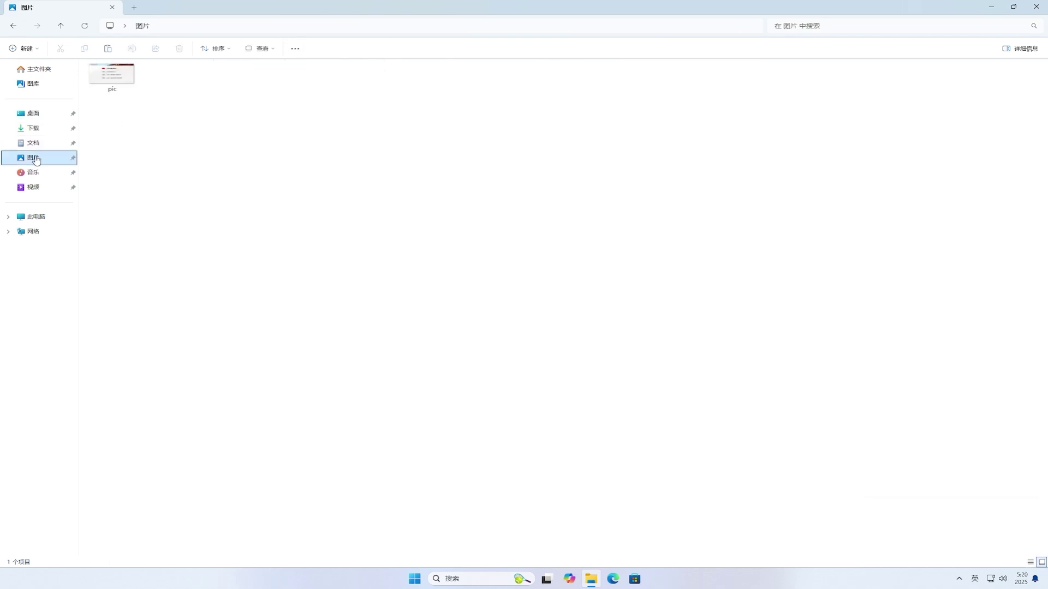
left_click(124, 77)
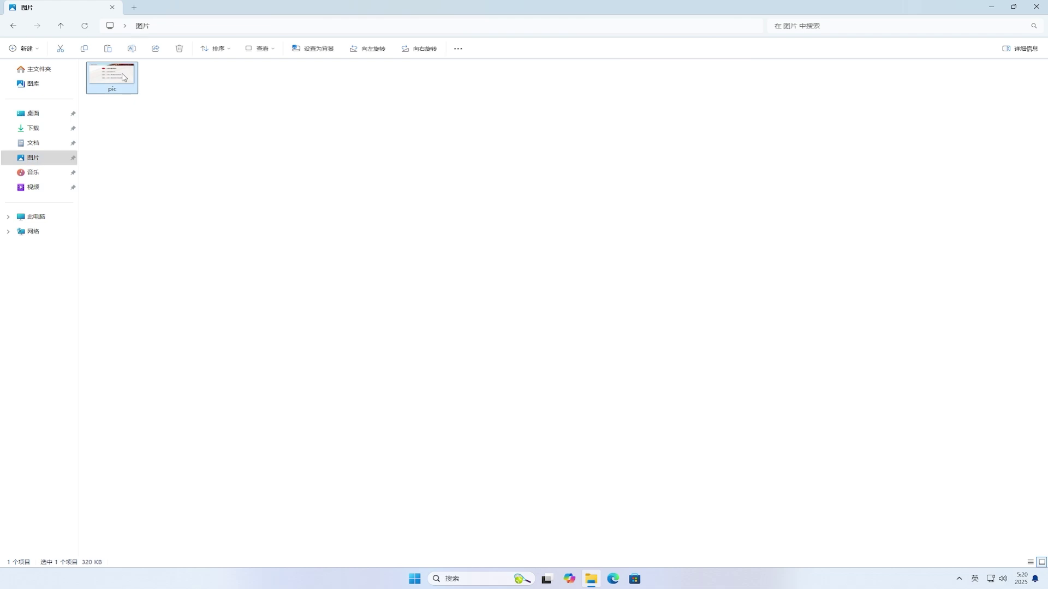
double_click(124, 77)
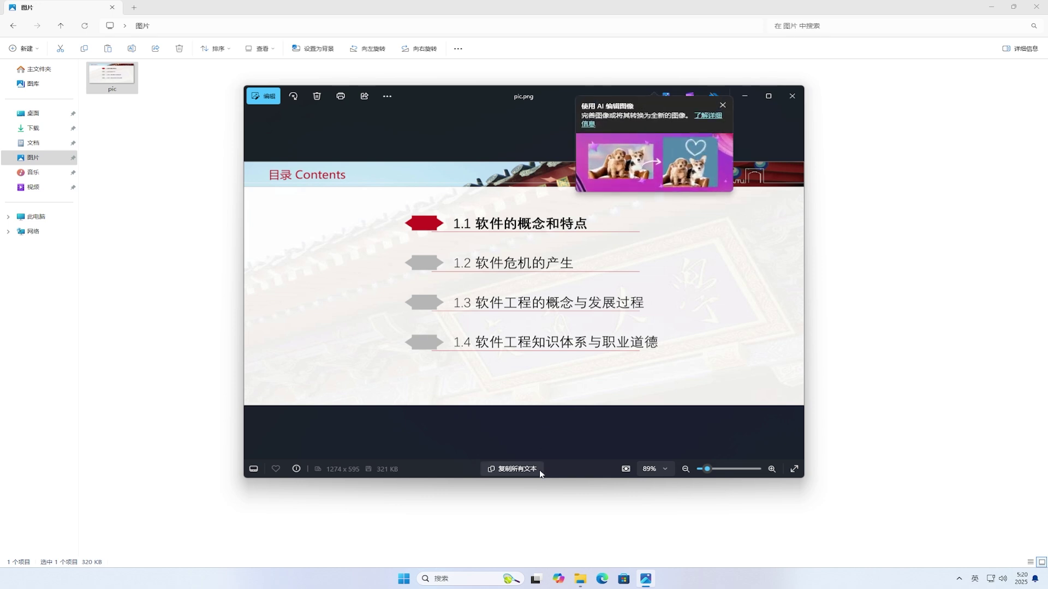
left_click(539, 470)
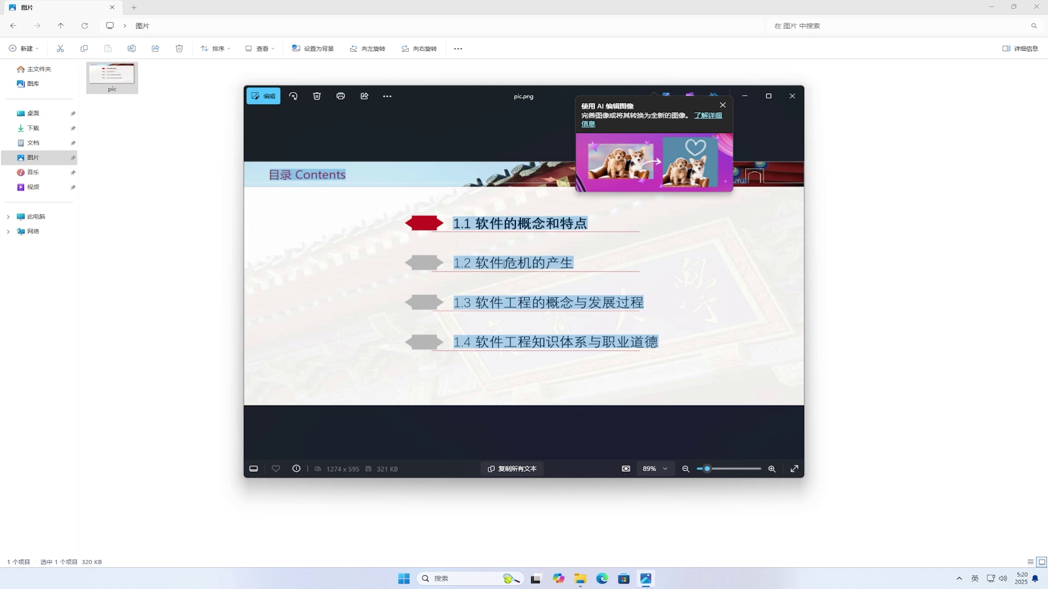
Copy only the line "1.2 软件危机的产生" from the text recognized in the image.
left_click(501, 267)
left_click_drag(454, 264, 569, 264)
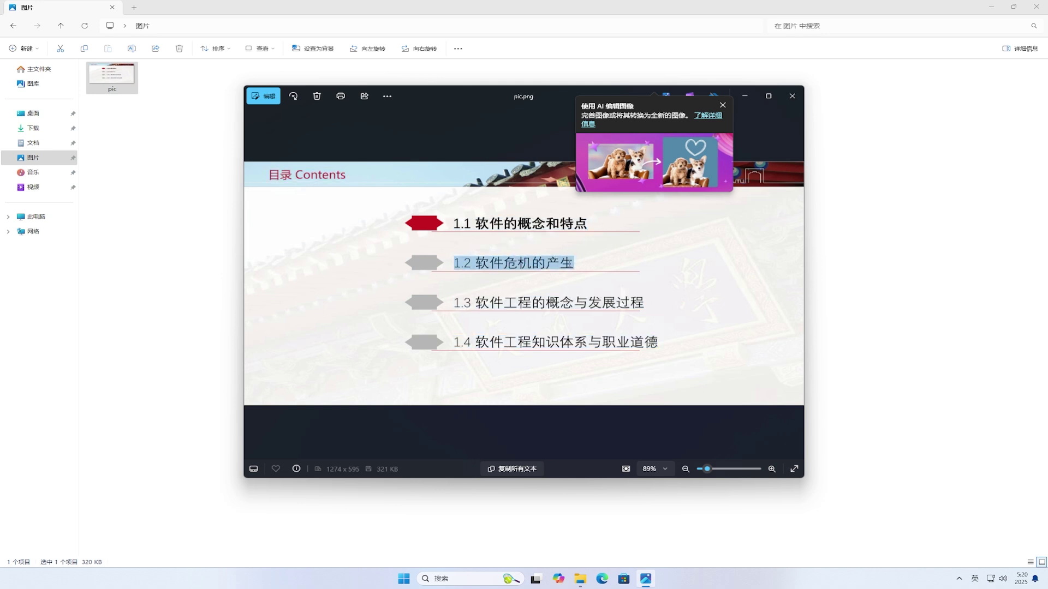
right_click(568, 264)
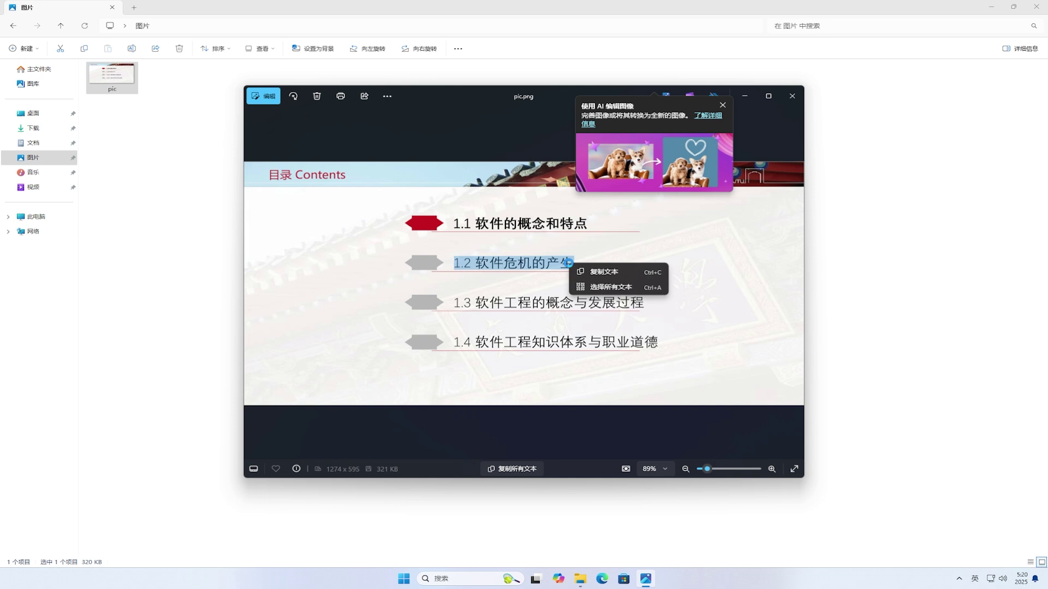
left_click(606, 272)
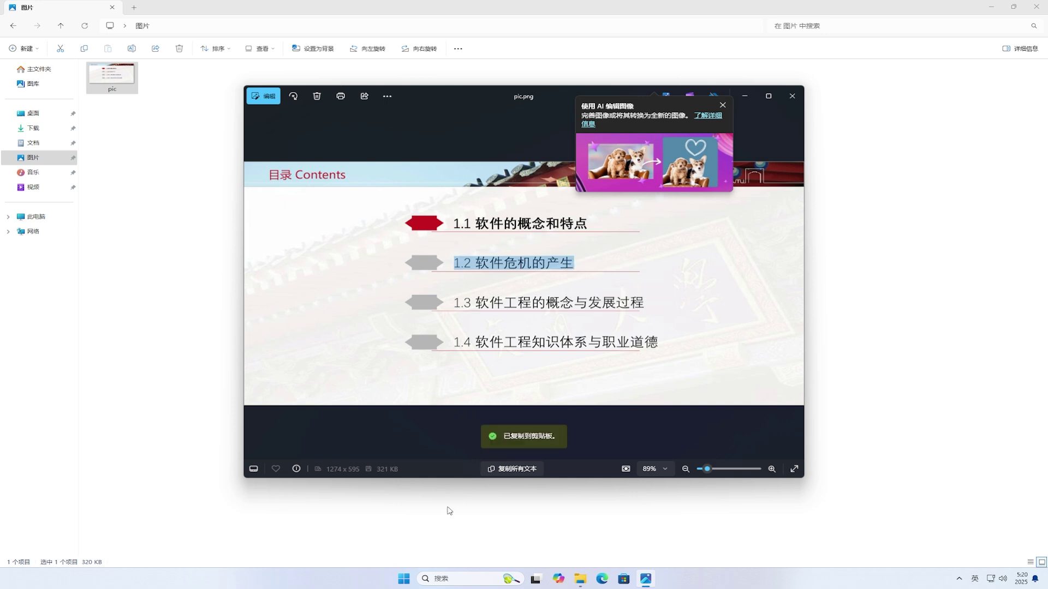
Open Notepad, paste the copied line into the blank document, and move the window aside.
left_click(403, 578)
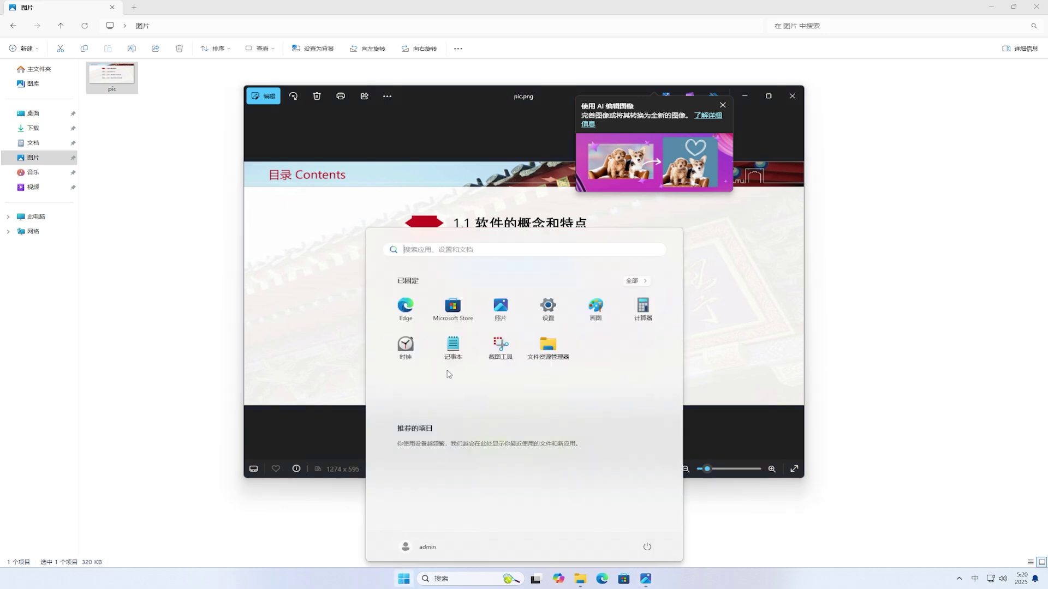
key("shift")
key("Escape")
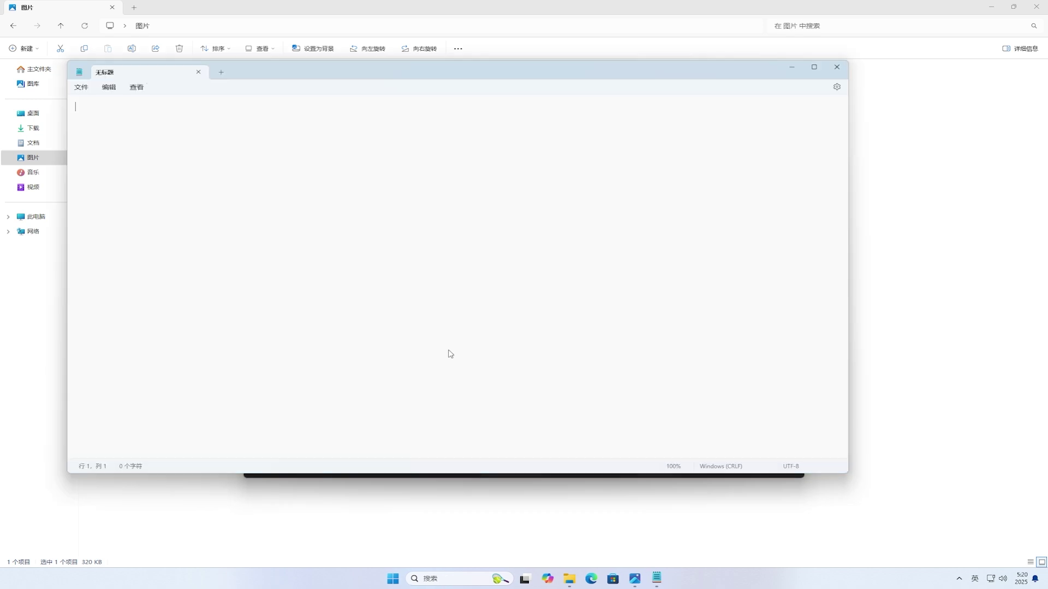
left_click(107, 88)
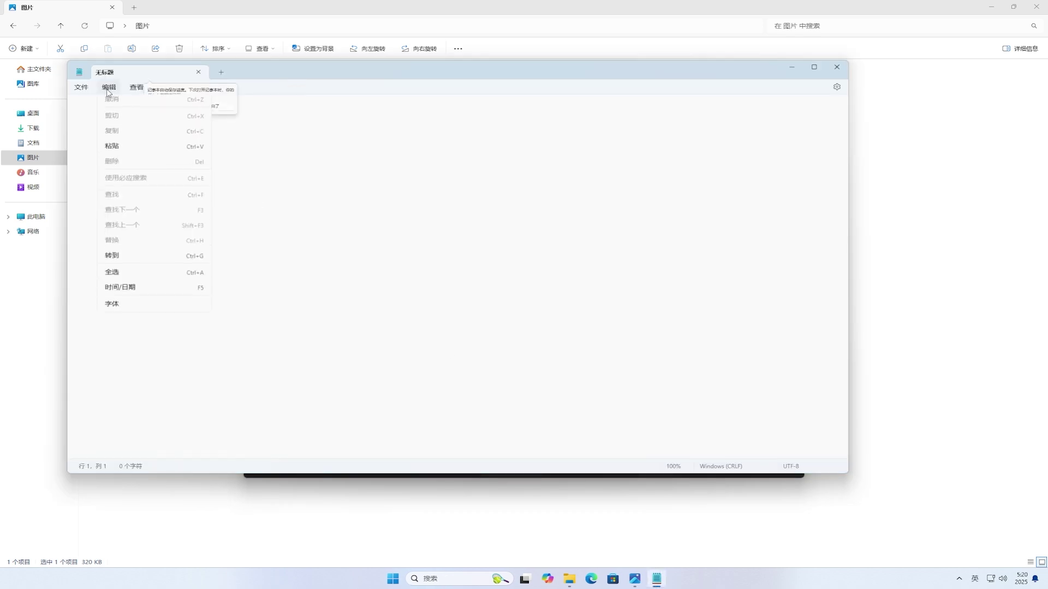
left_click(126, 151)
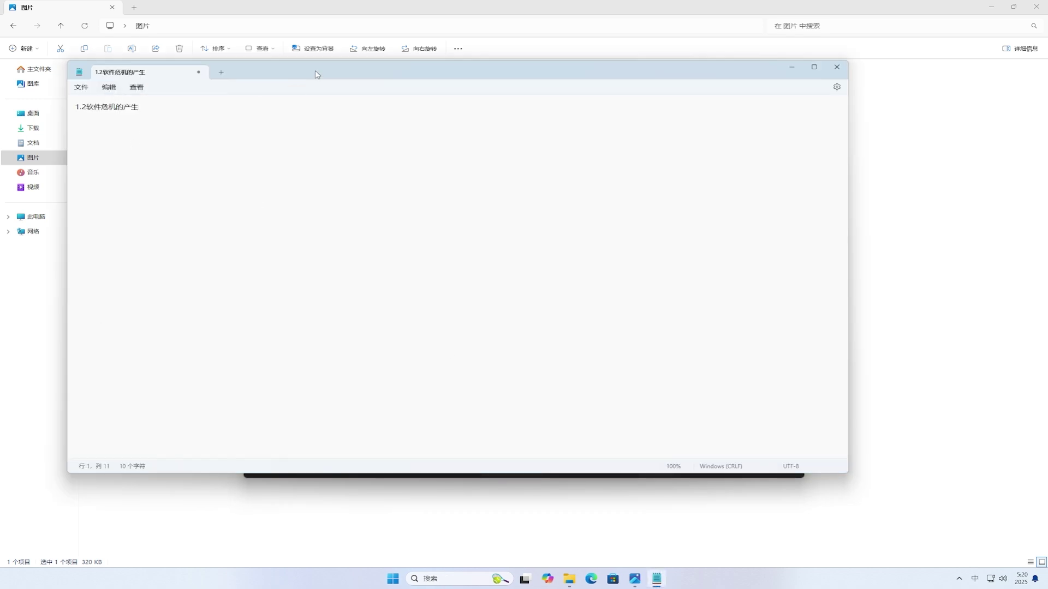
left_click_drag(315, 72, 660, 294)
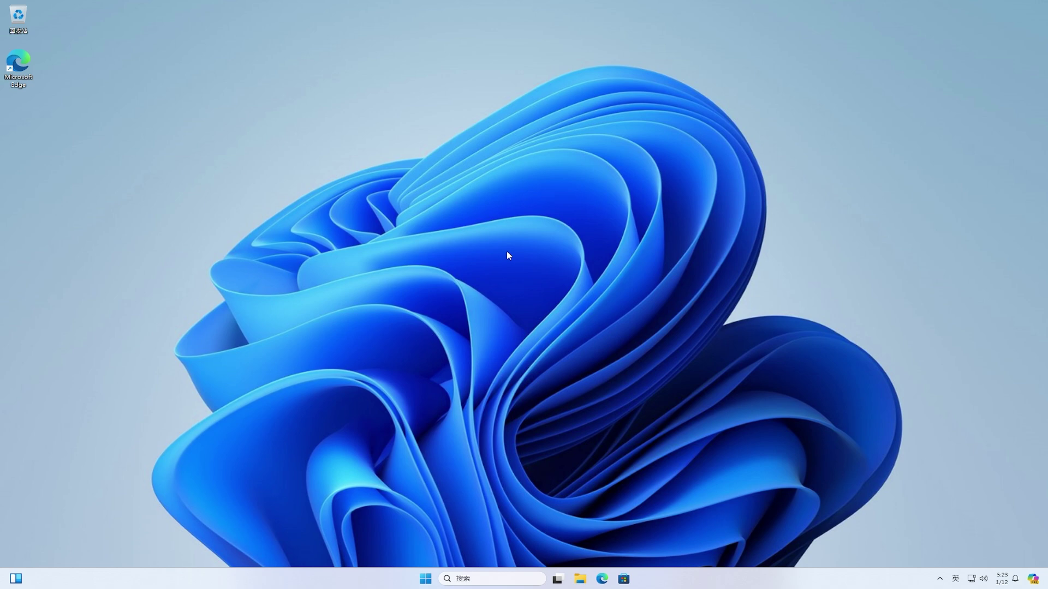
Look up the Windows version on this other system with winver, and close the version information.
left_click(424, 579)
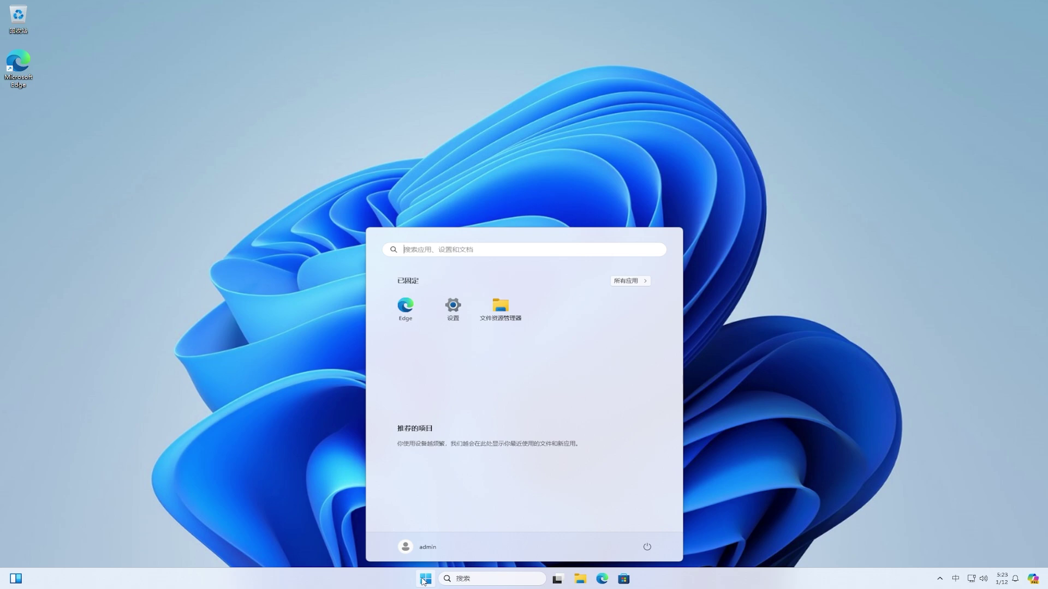
key("shift")
type("winver")
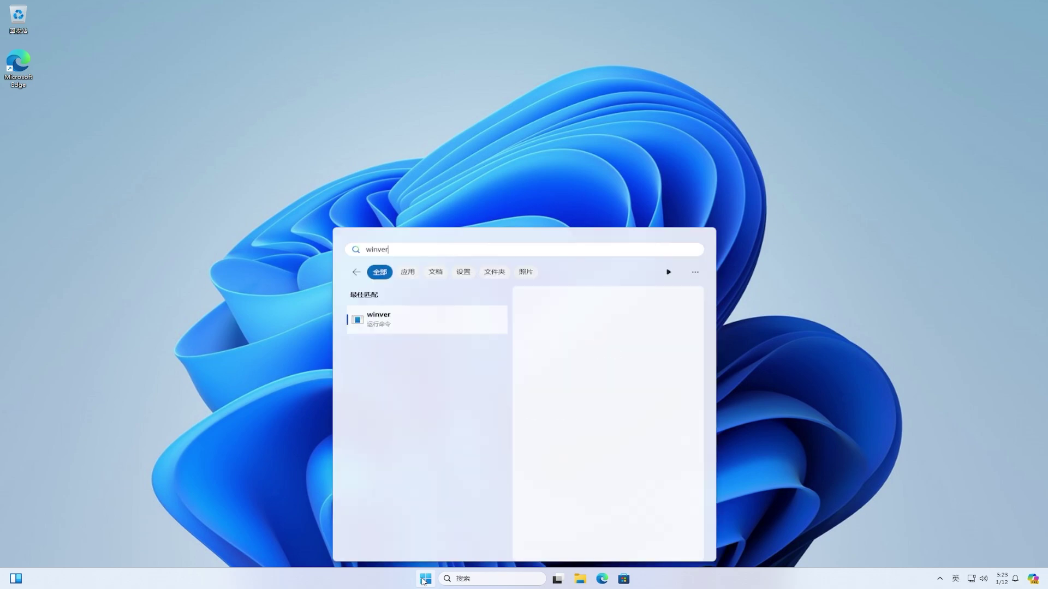
left_click(442, 324)
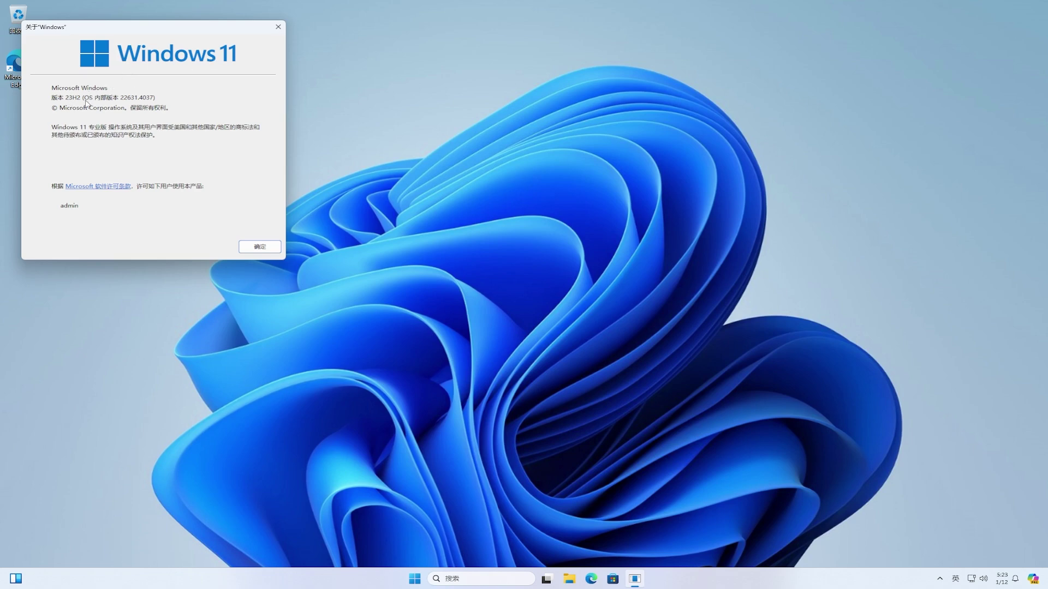
left_click(261, 247)
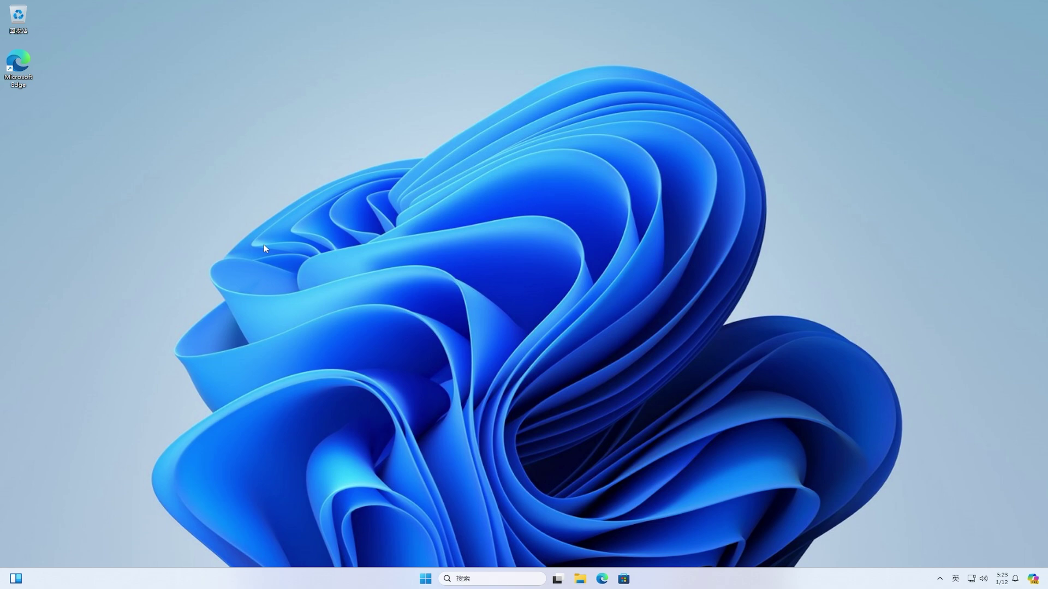
Try to update Microsoft 照片 to version 2024.11100.17007.0 from the MSIXBUNDLE package in the Downloads folder.
left_click(580, 580)
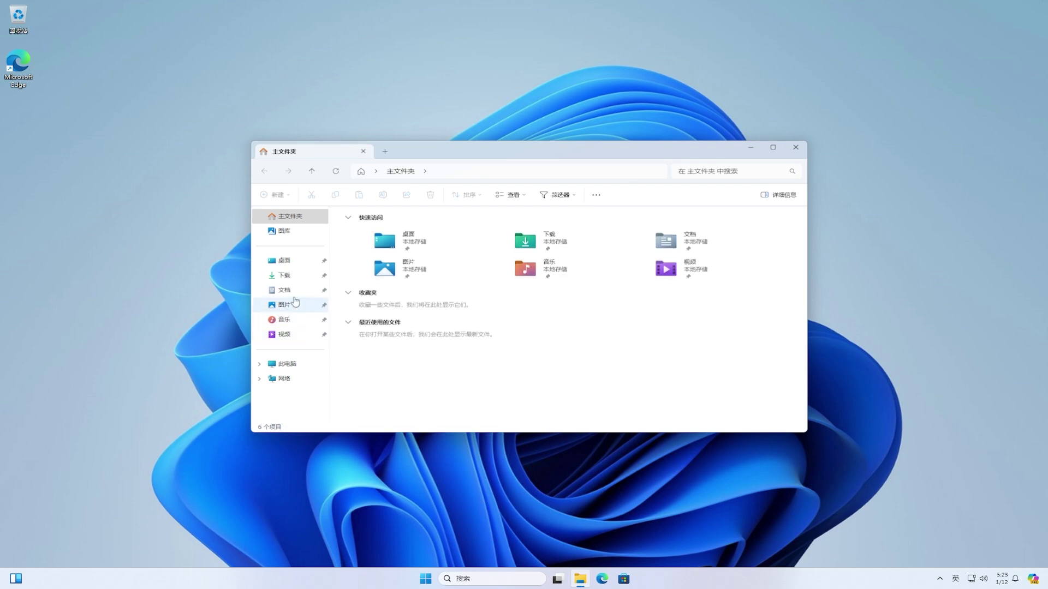
left_click(284, 280)
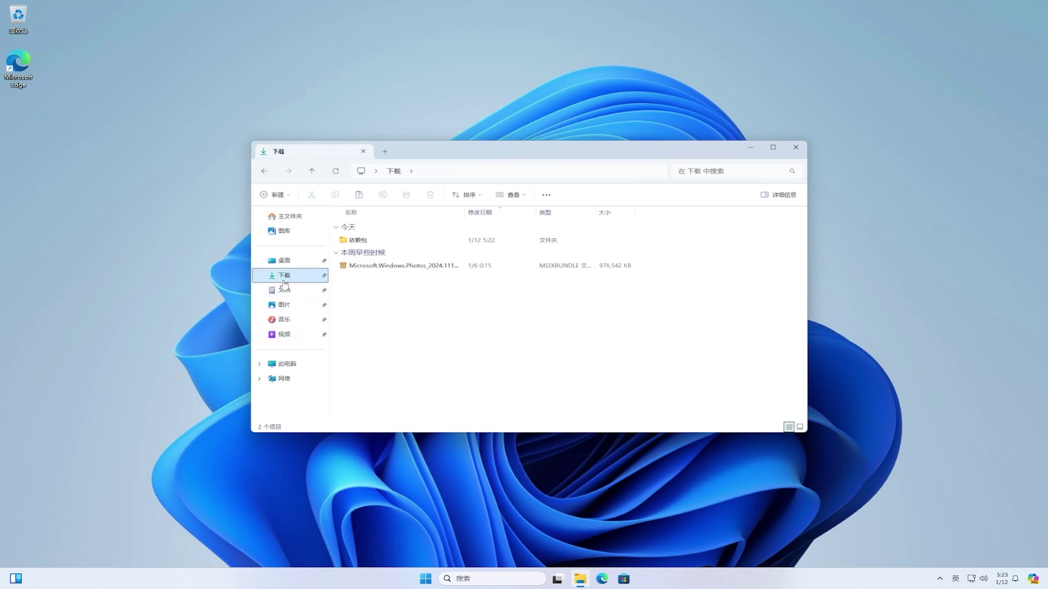
double_click(406, 266)
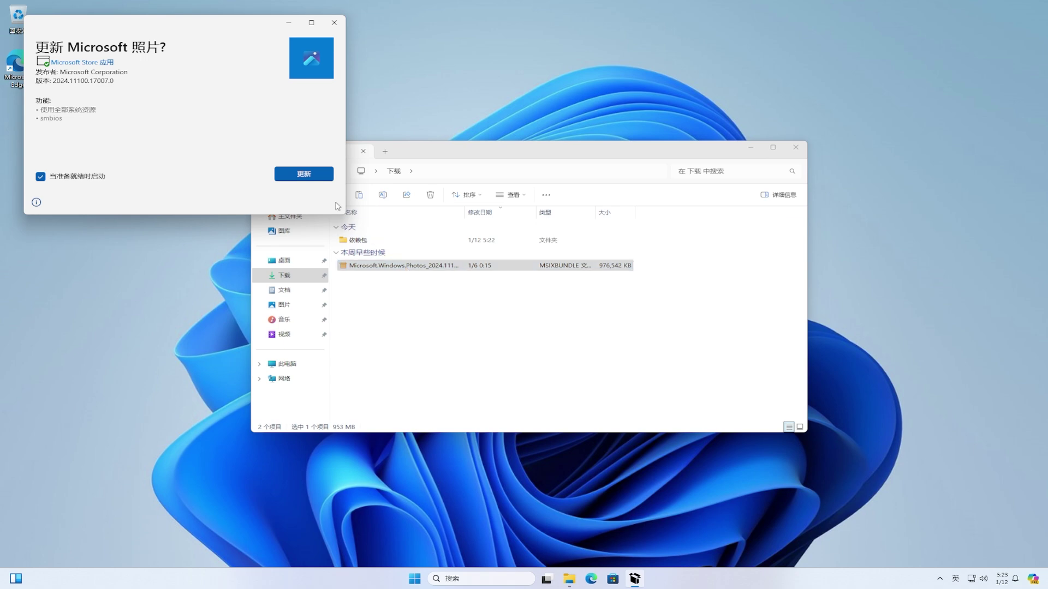
left_click(320, 181)
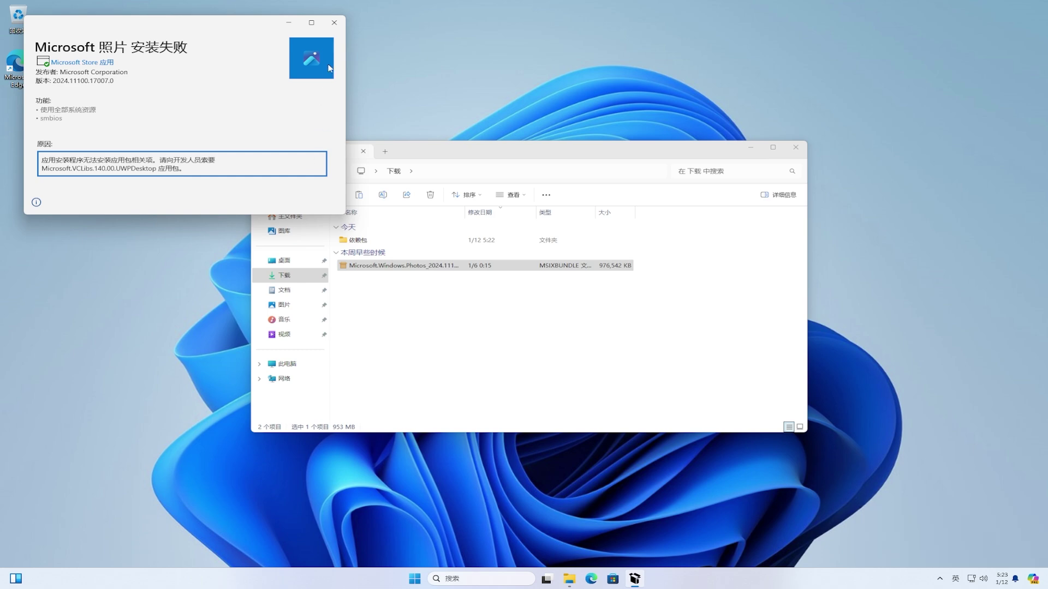
Close the Microsoft 照片 installer and install WindowsAppRuntime.1.5 version 5001.311.2039.0 from the 依赖包 folder in Downloads.
left_click(334, 22)
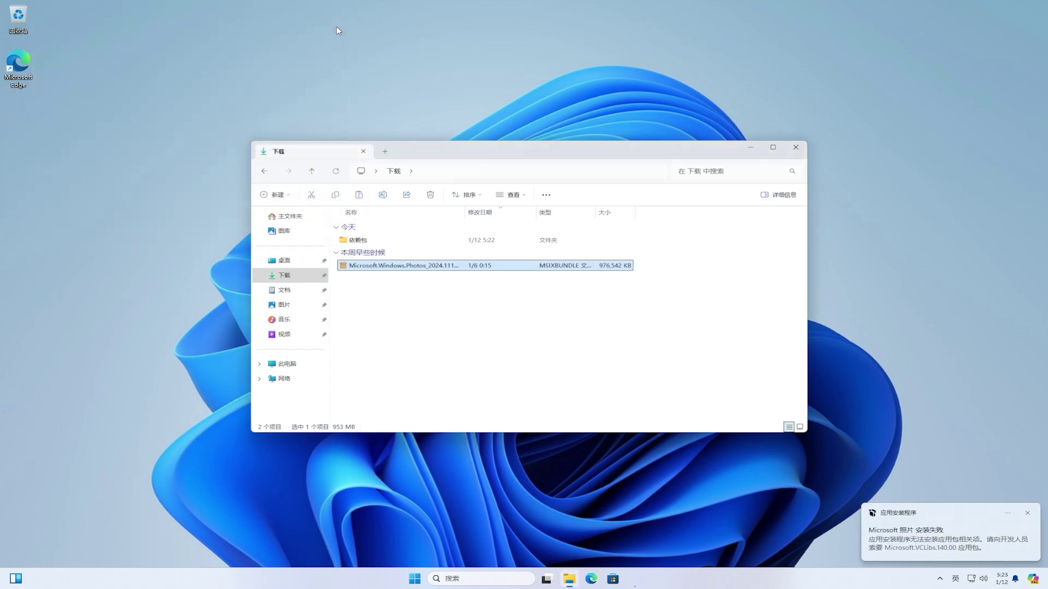
double_click(417, 240)
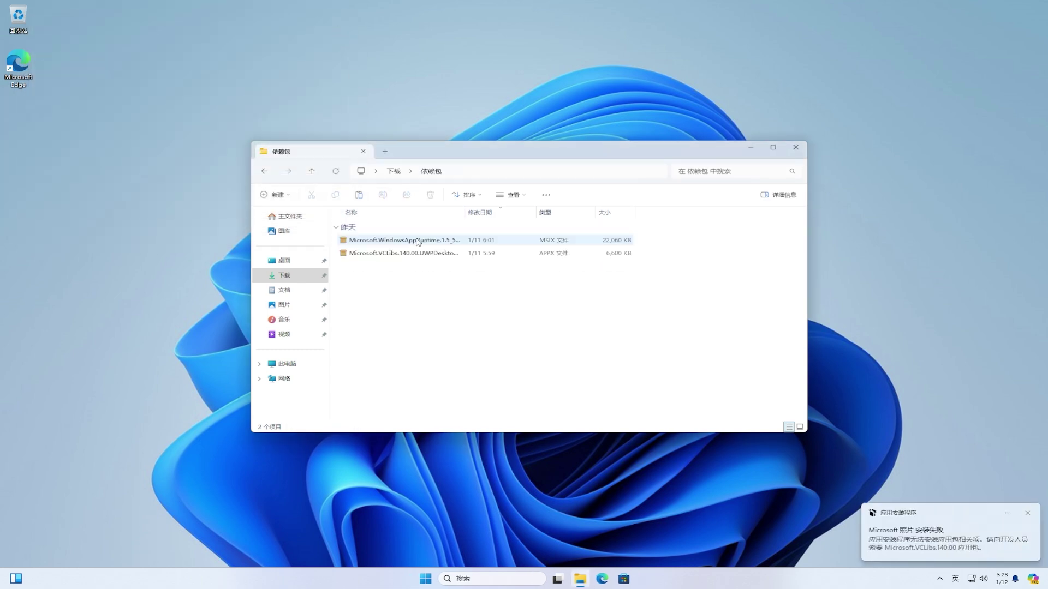
double_click(416, 241)
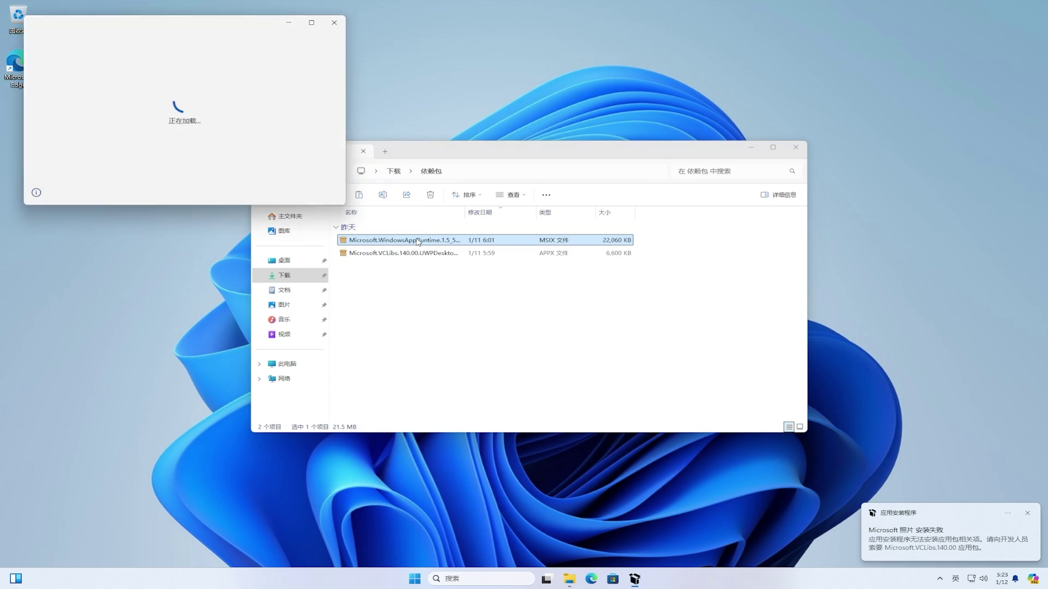
left_click(314, 173)
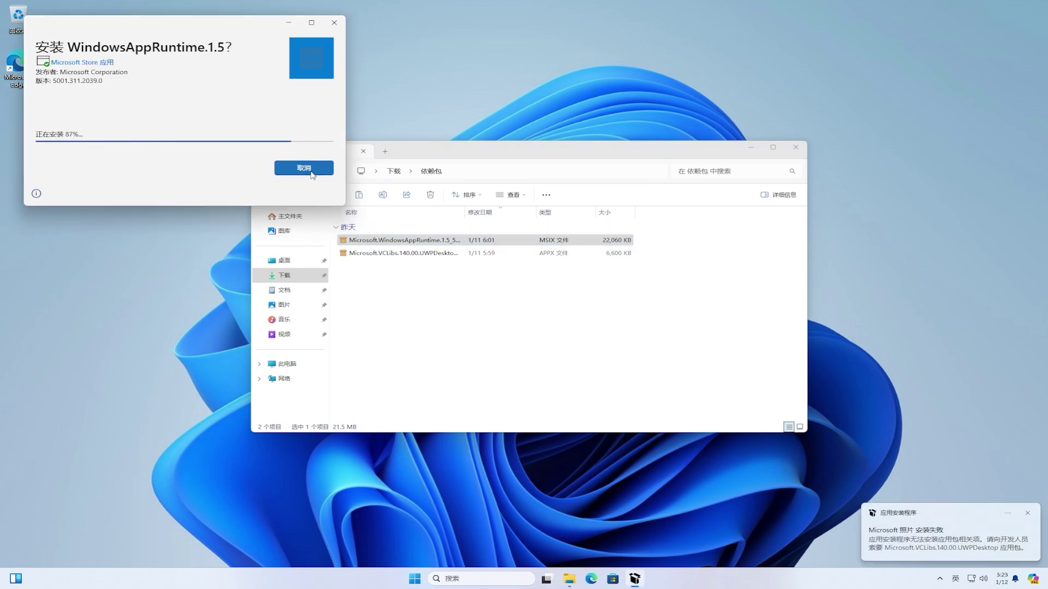
left_click(304, 168)
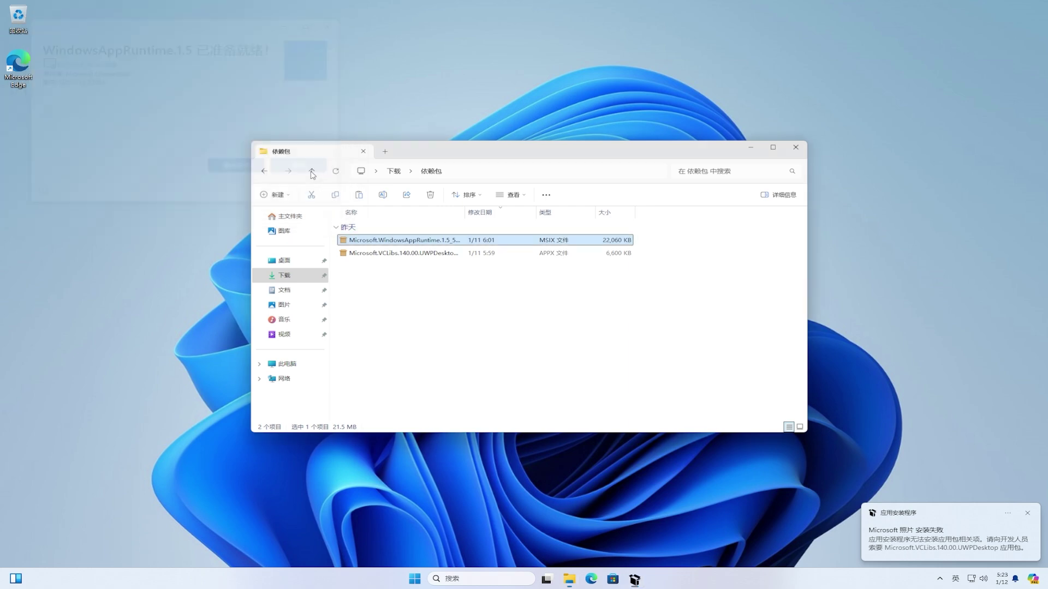
Install the Microsoft Visual C++ 2015 UWP Desktop Runtime Package, version 14.0.33728.0, and close its installer.
left_click(410, 254)
double_click(411, 254)
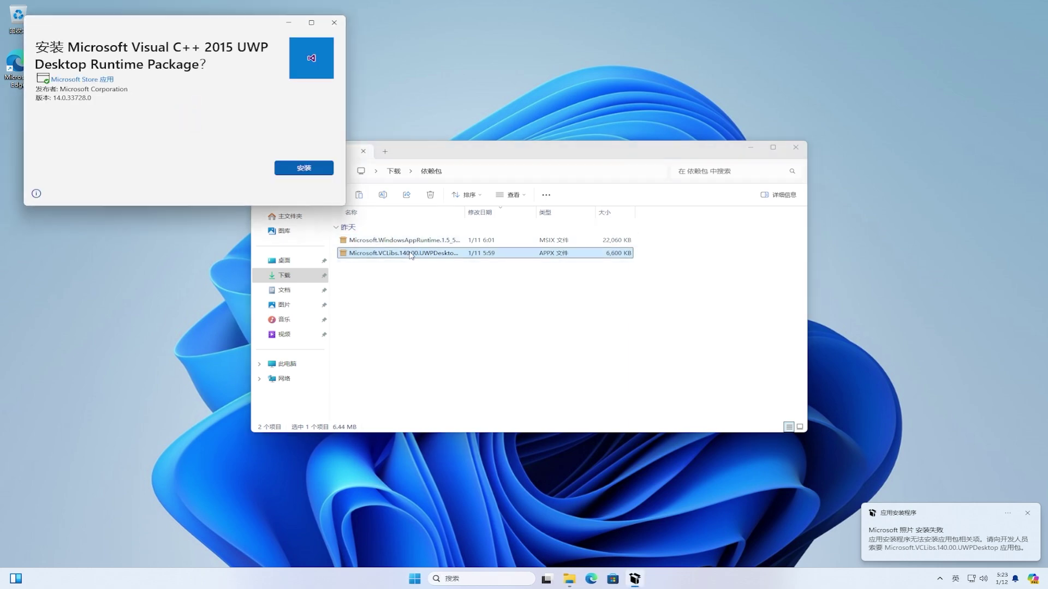
left_click(303, 168)
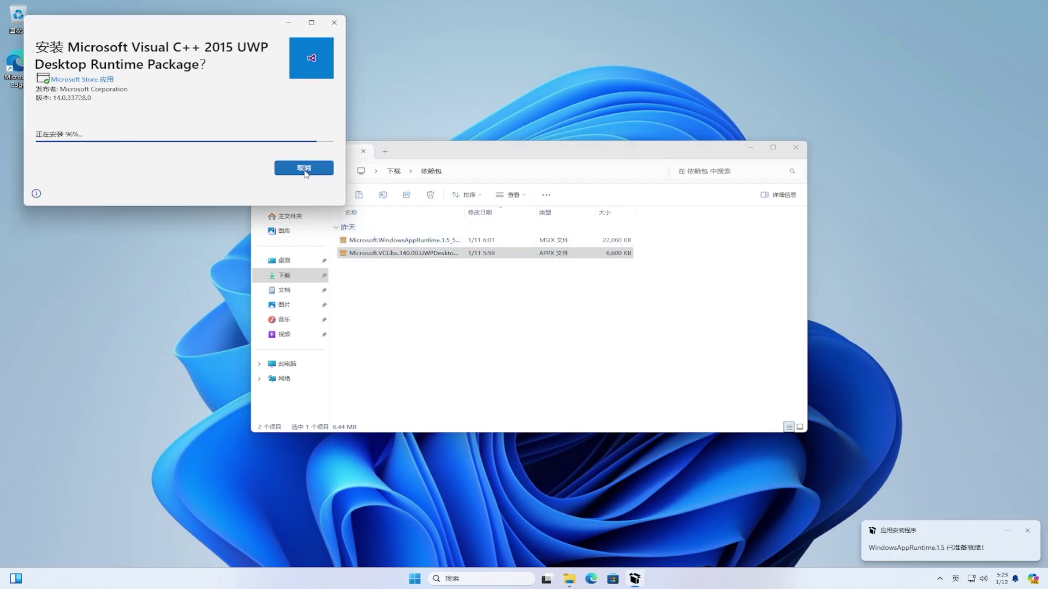
left_click(304, 169)
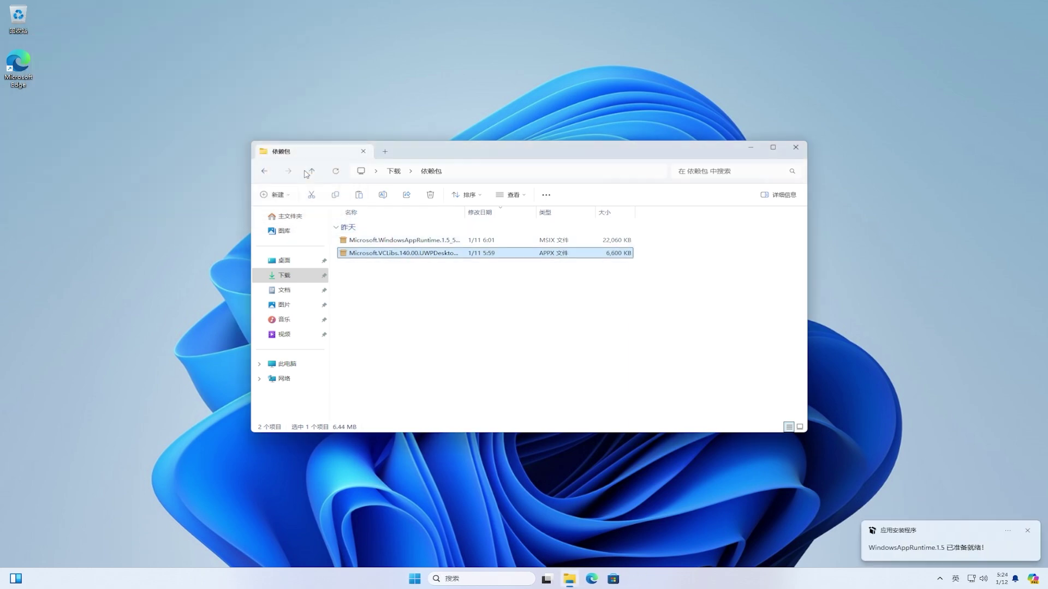
Return to the Downloads folder and try again to update Microsoft 照片 from its MSIXBUNDLE package.
left_click(393, 171)
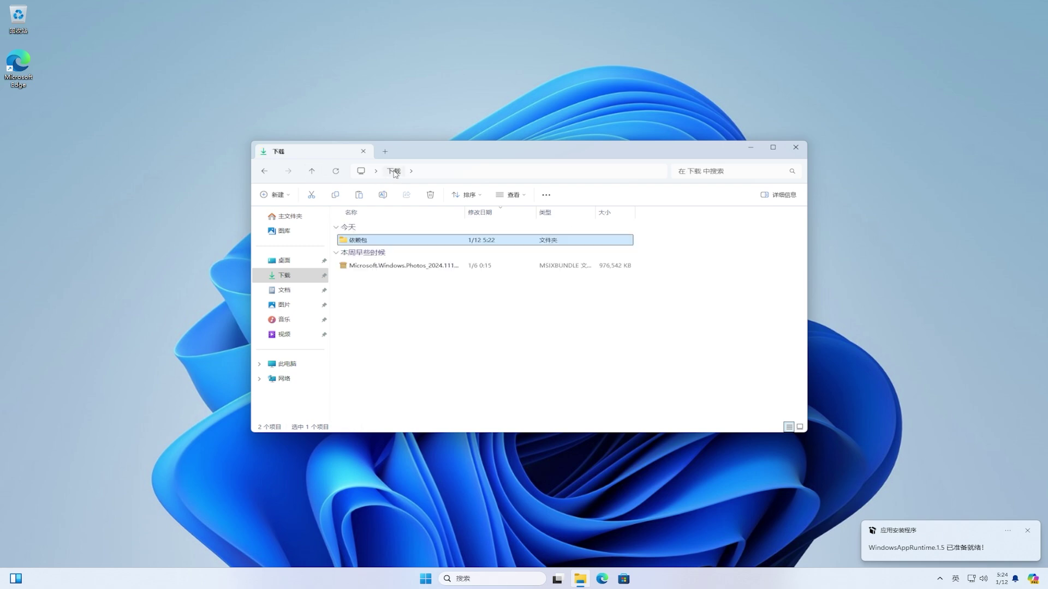
double_click(440, 268)
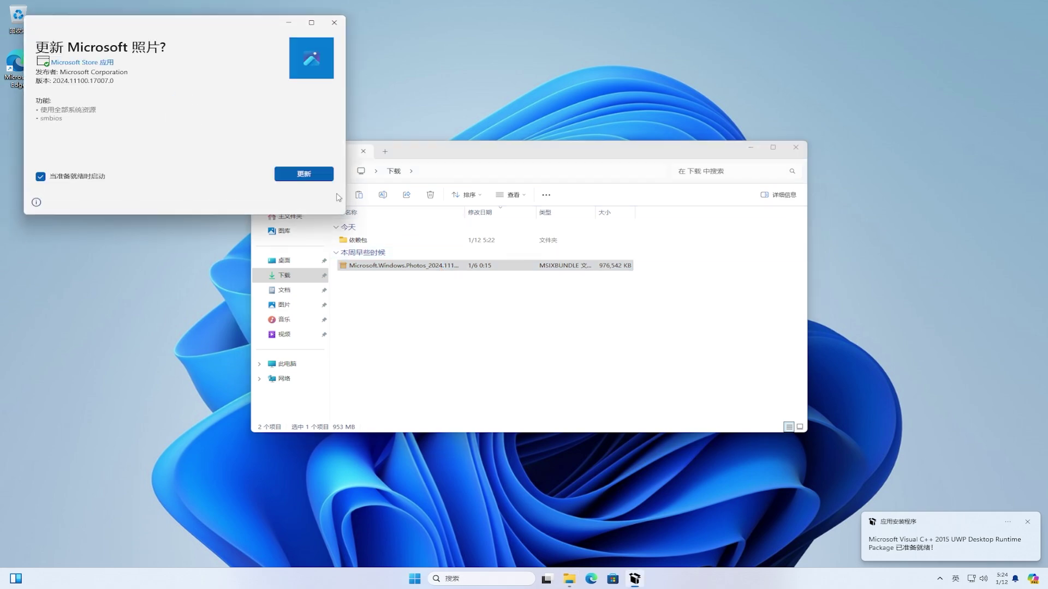
left_click(312, 176)
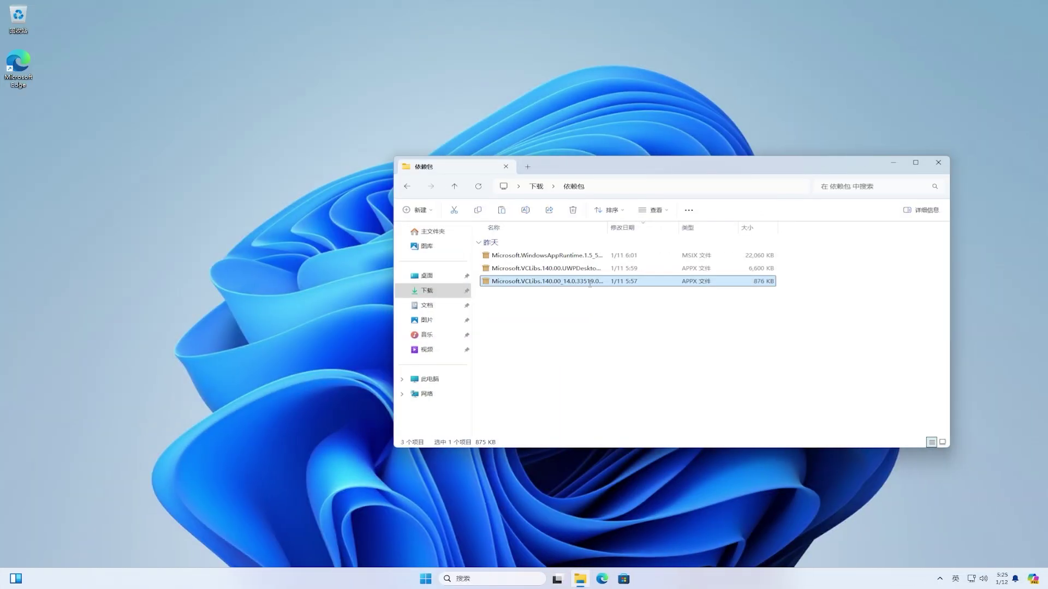
Install the Microsoft Visual C++ 2015 UWP Runtime Package, version 14.0.33519.0, from the 依赖包 folder, keeping the file's name.
left_click(589, 281)
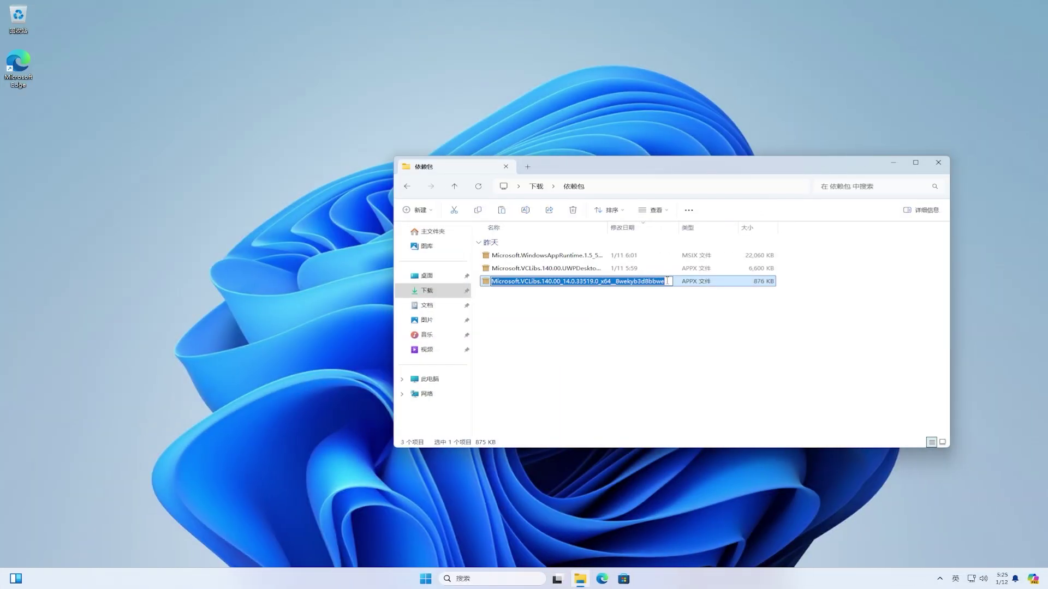
left_click(687, 284)
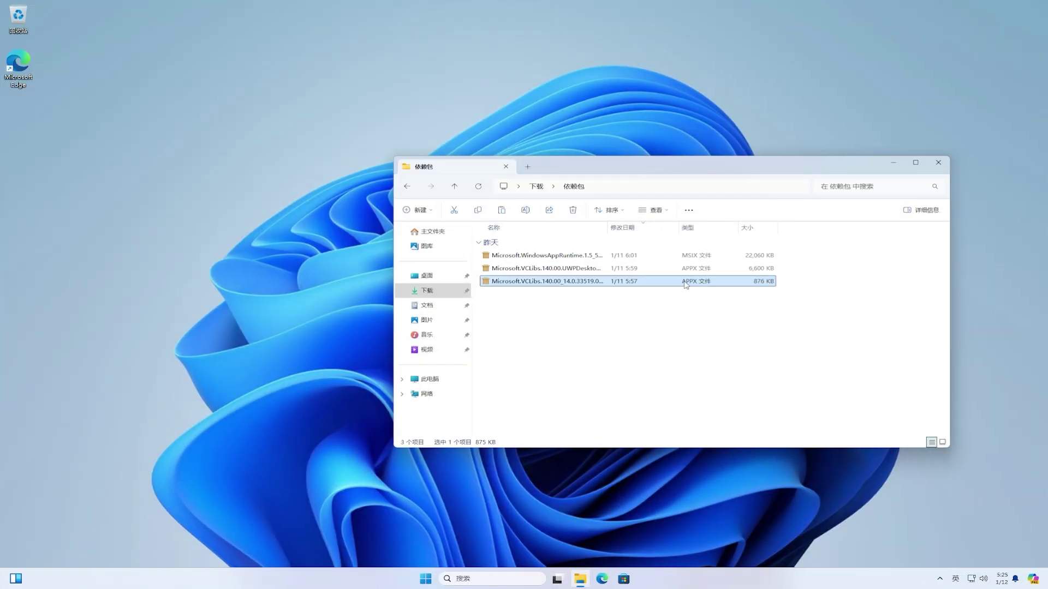
double_click(572, 282)
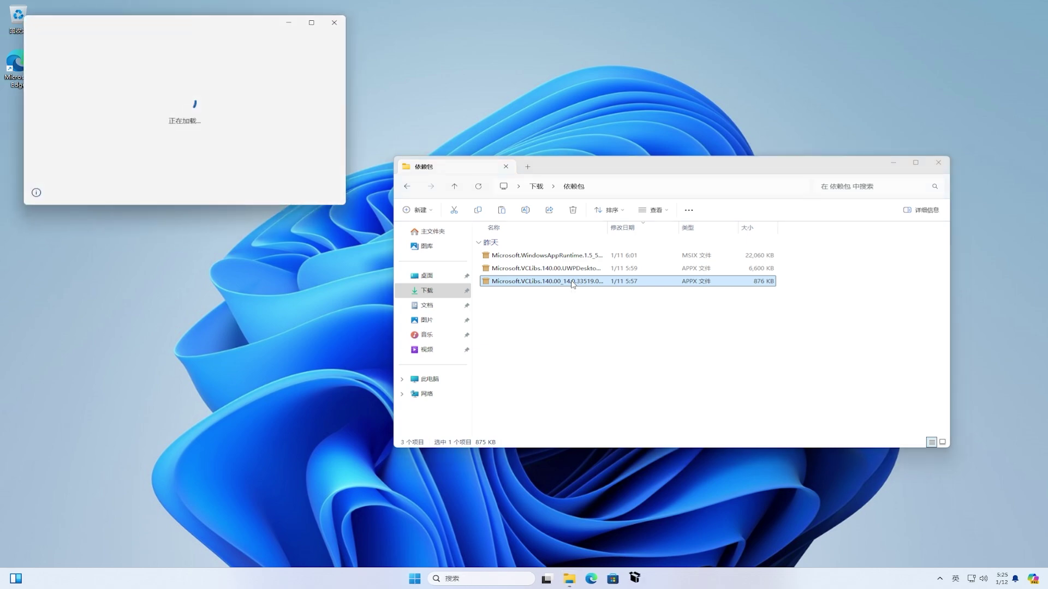
left_click(325, 170)
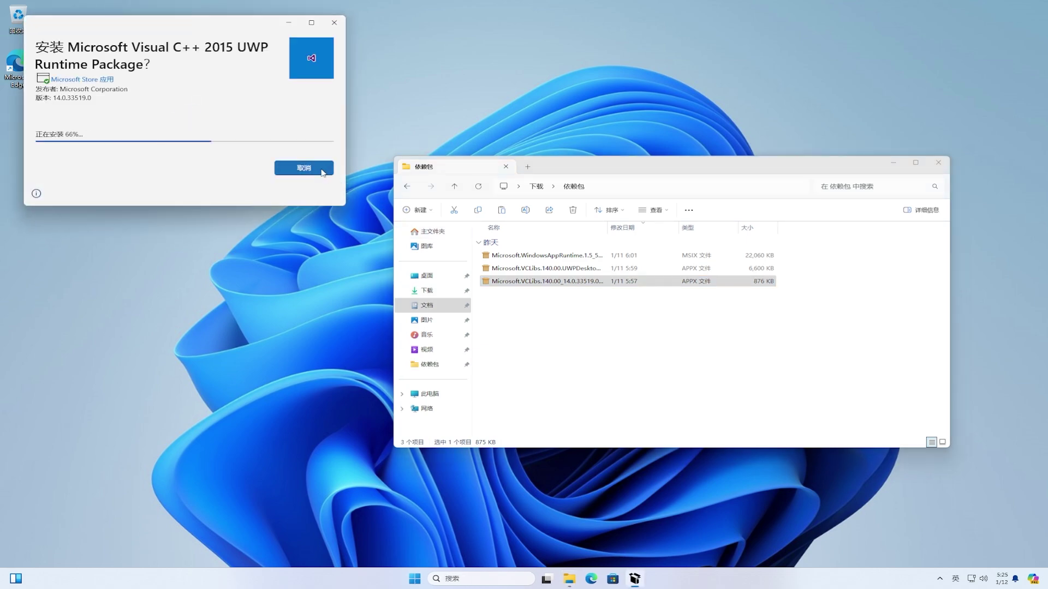
left_click(323, 170)
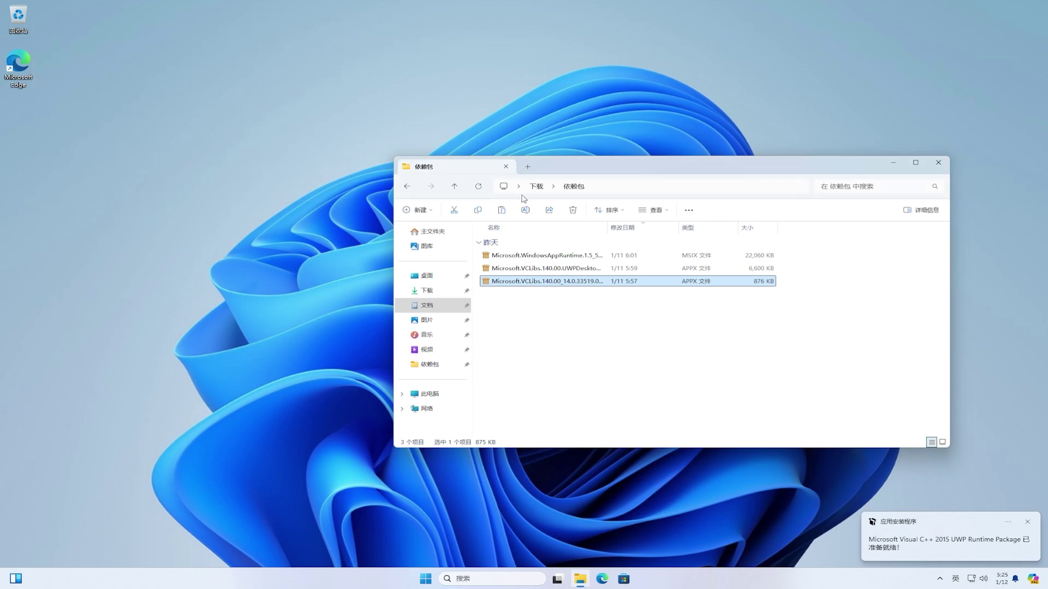
Update Microsoft 照片 to version 2024.11100.17007.0 from the Downloads folder and go through its two introduction pages without signing in to OneDrive.
left_click(537, 187)
double_click(582, 281)
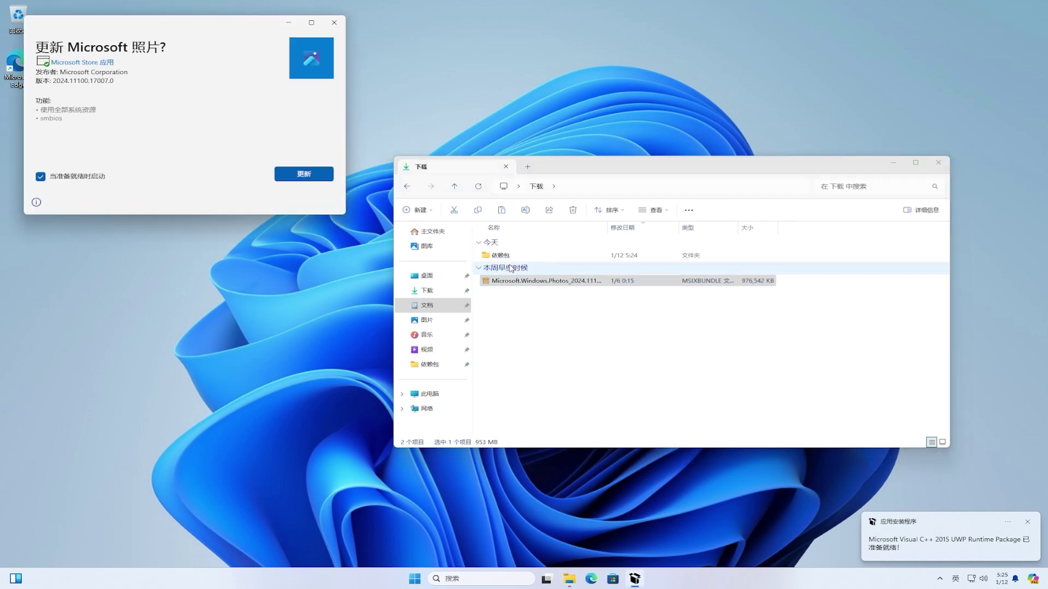
left_click(320, 178)
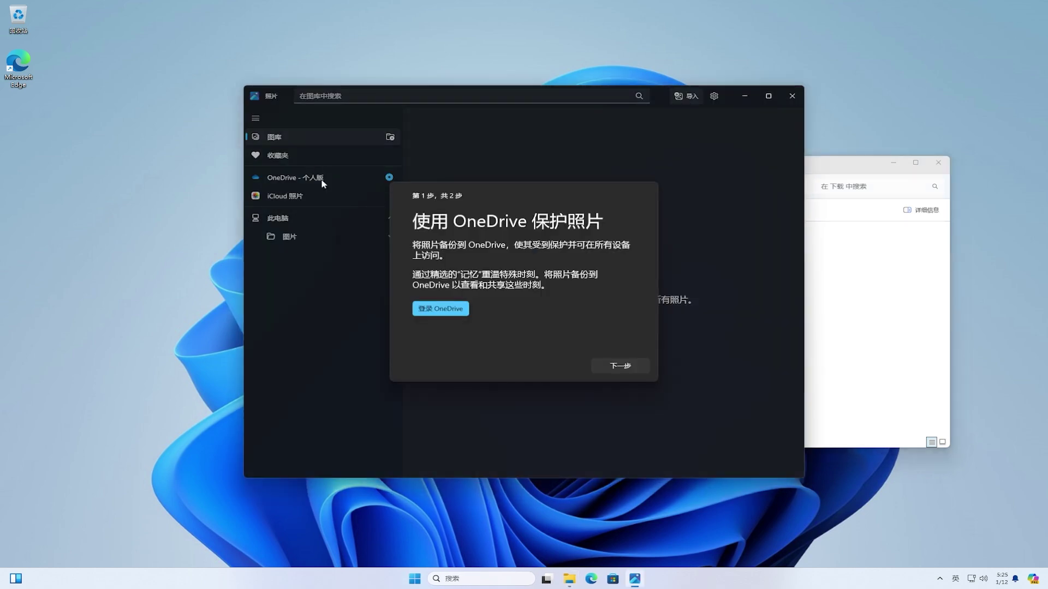
left_click(627, 366)
left_click(627, 366)
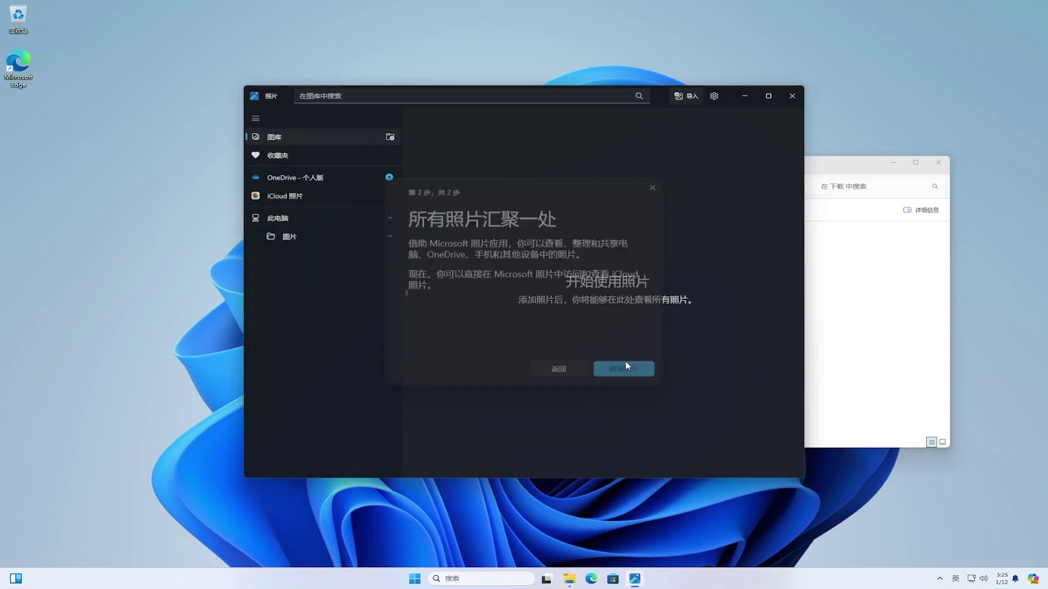
Check the installed version of 照片 in its settings and close the app.
left_click(711, 101)
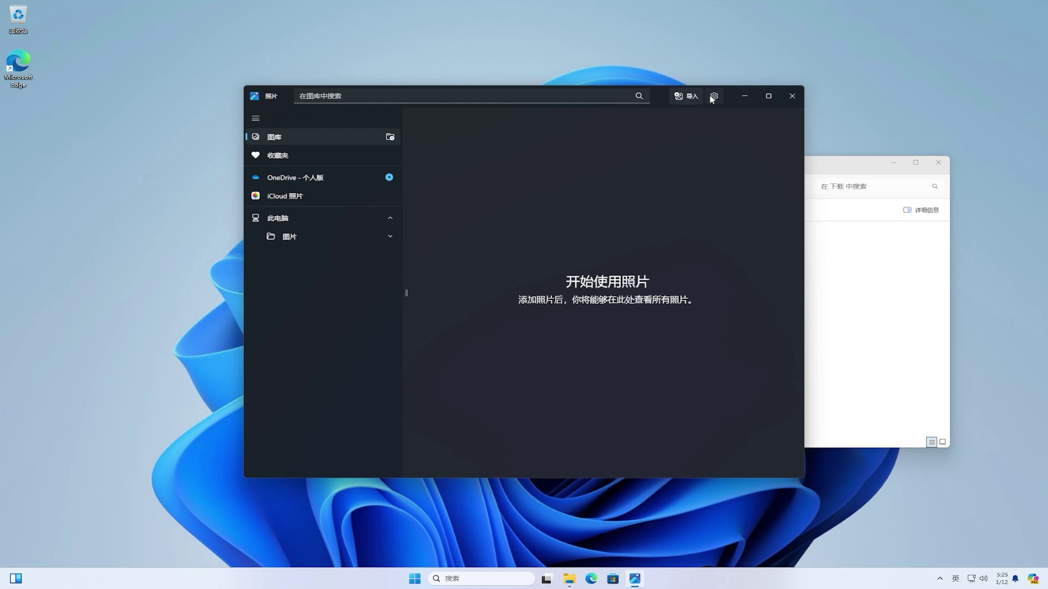
scroll(715, 367, "down", 3)
scroll(716, 367, "down", 5)
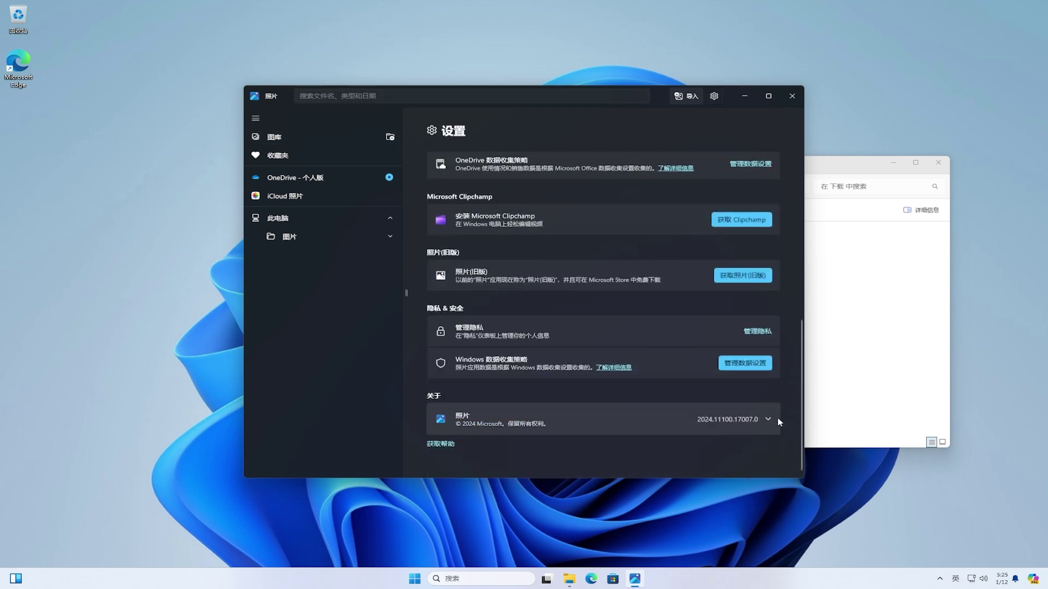
left_click(800, 98)
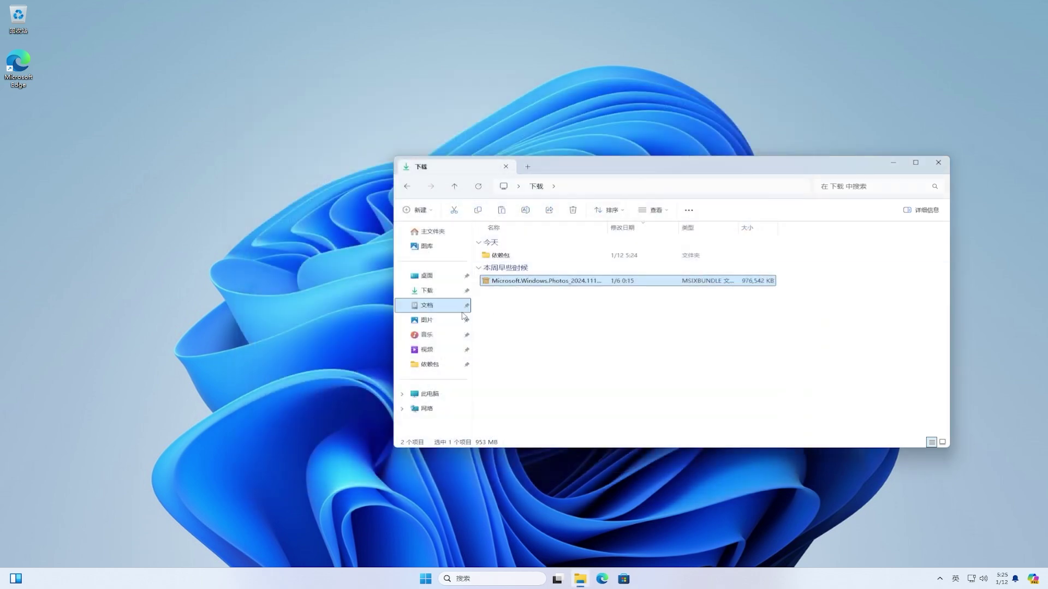
Open pic.png from the Pictures folder in 照片 and copy all the text recognized in it.
left_click(431, 324)
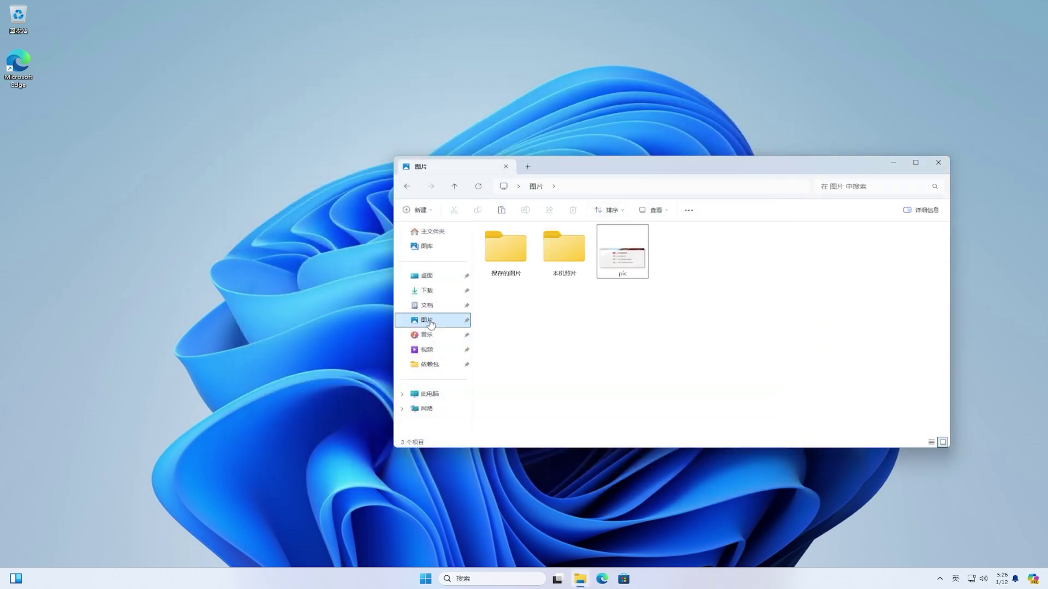
double_click(622, 260)
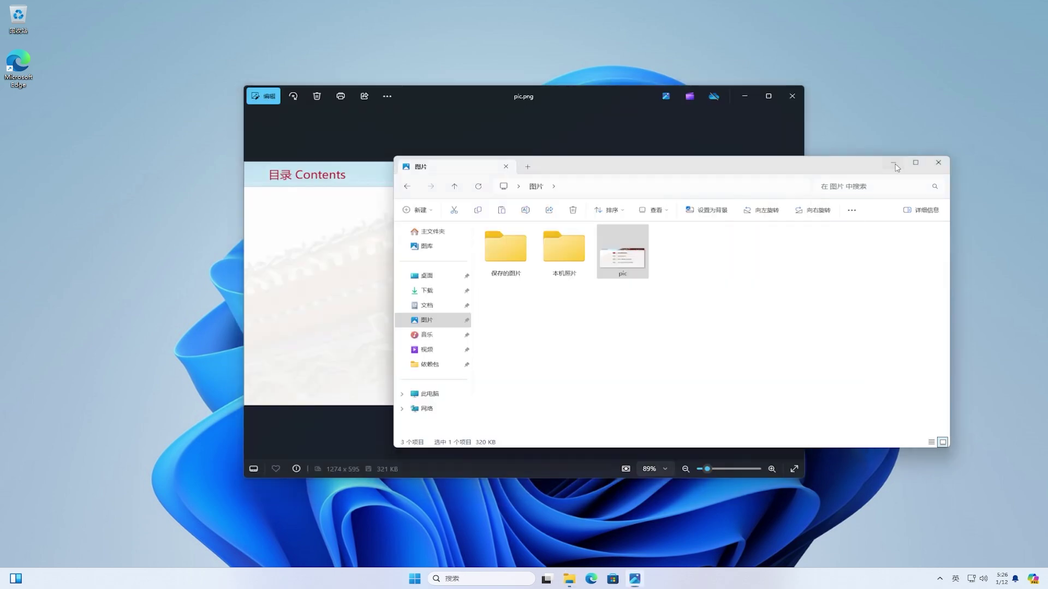
left_click(894, 163)
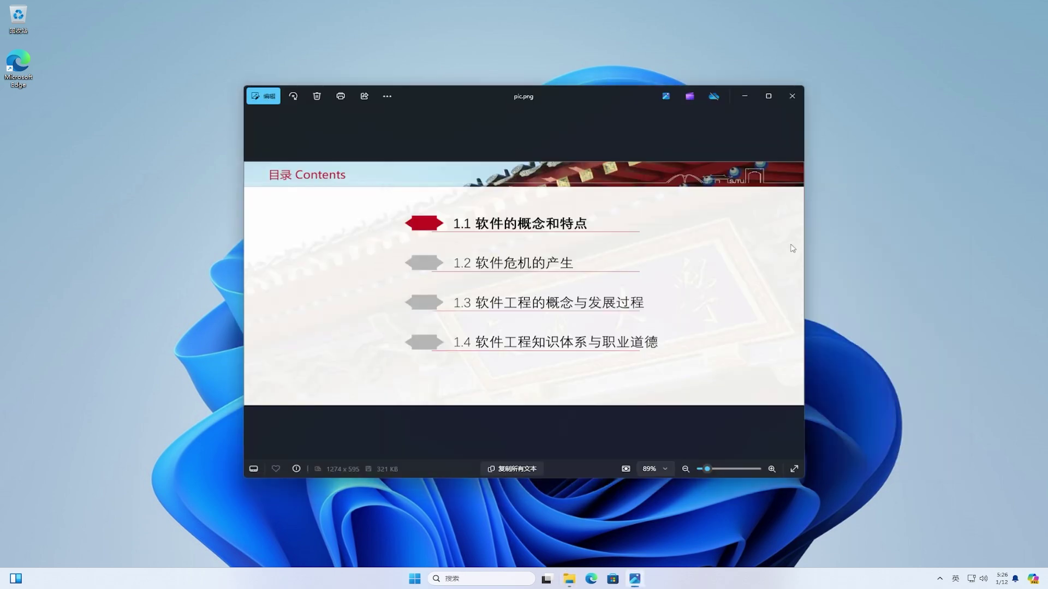
left_click(510, 470)
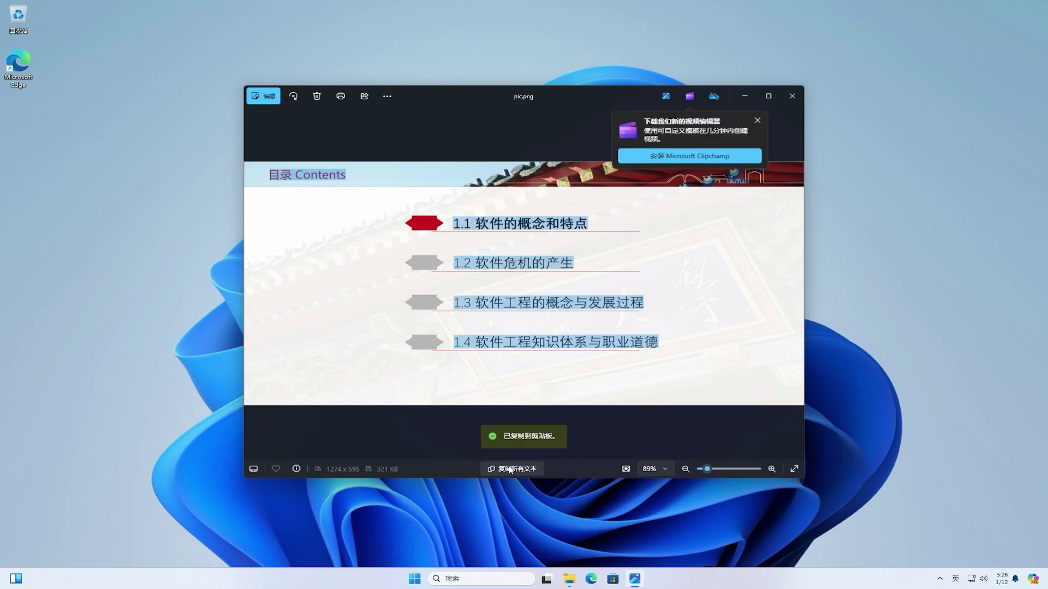
Copy only the line "1.3 软件工程的概念与发展过程" from the image.
double_click(455, 304)
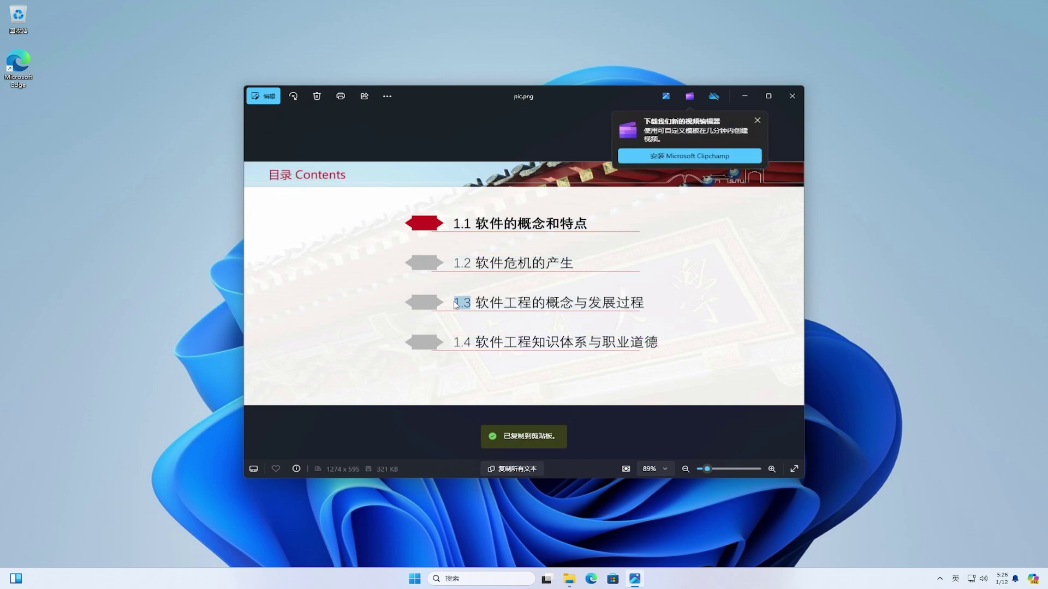
left_click_drag(455, 303, 644, 299)
right_click(629, 301)
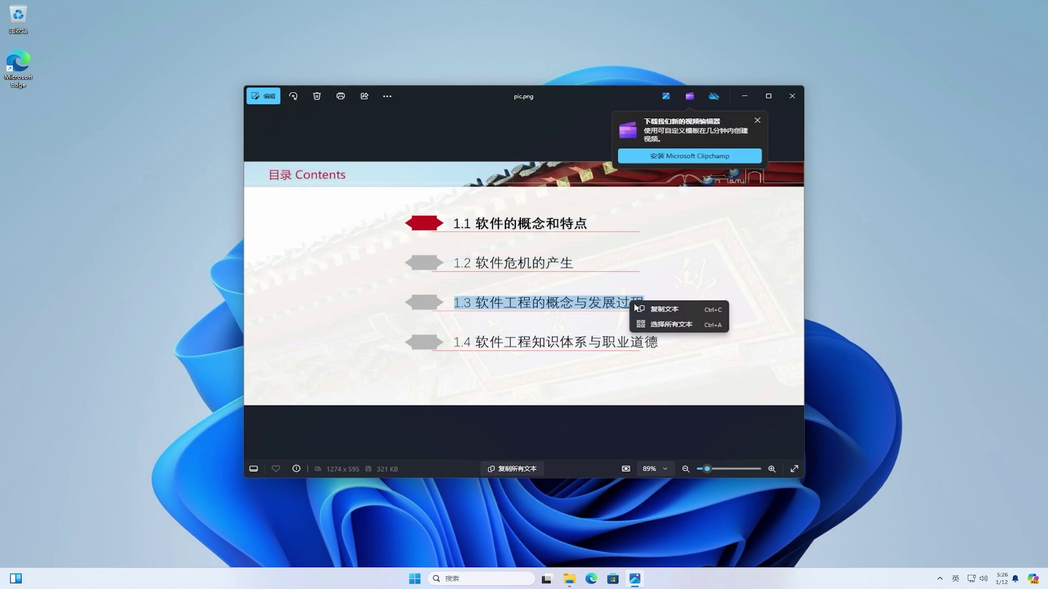
left_click(652, 309)
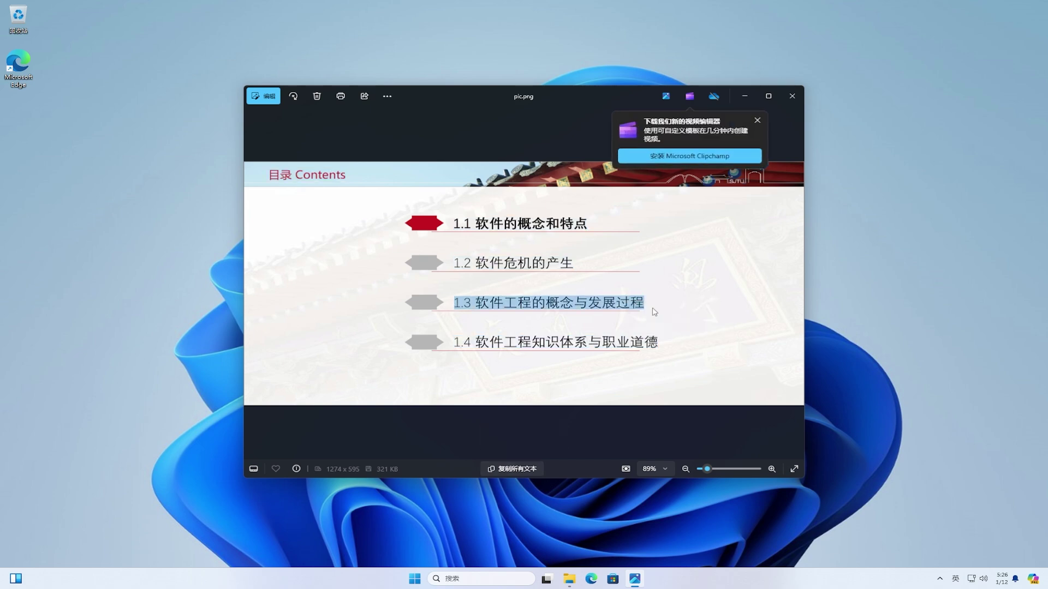
Open Notepad, paste the copied line 1.3 into the blank document, and move the window aside.
left_click(424, 577)
left_click(634, 285)
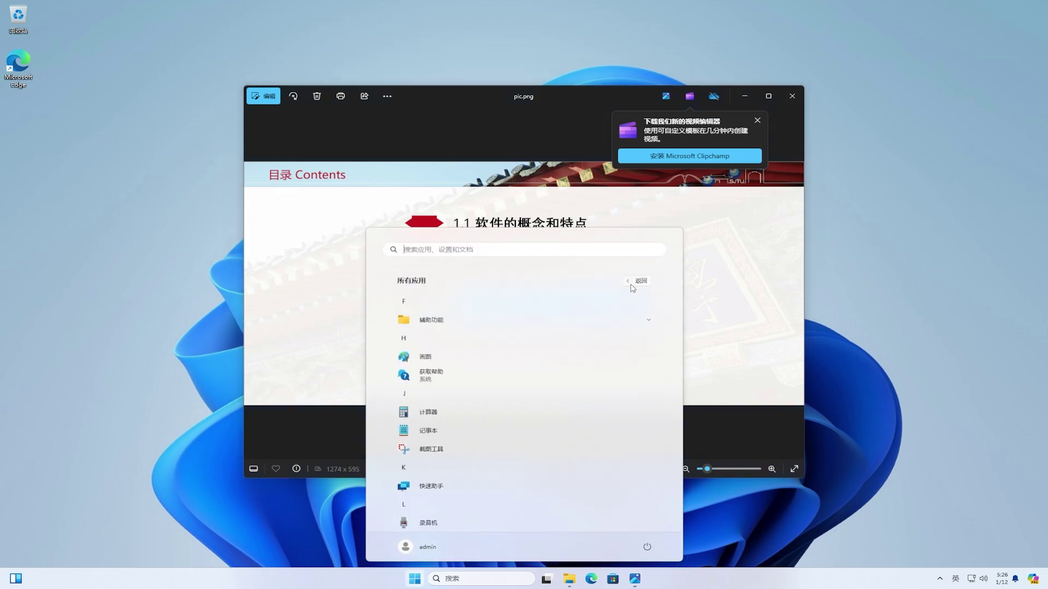
left_click(413, 435)
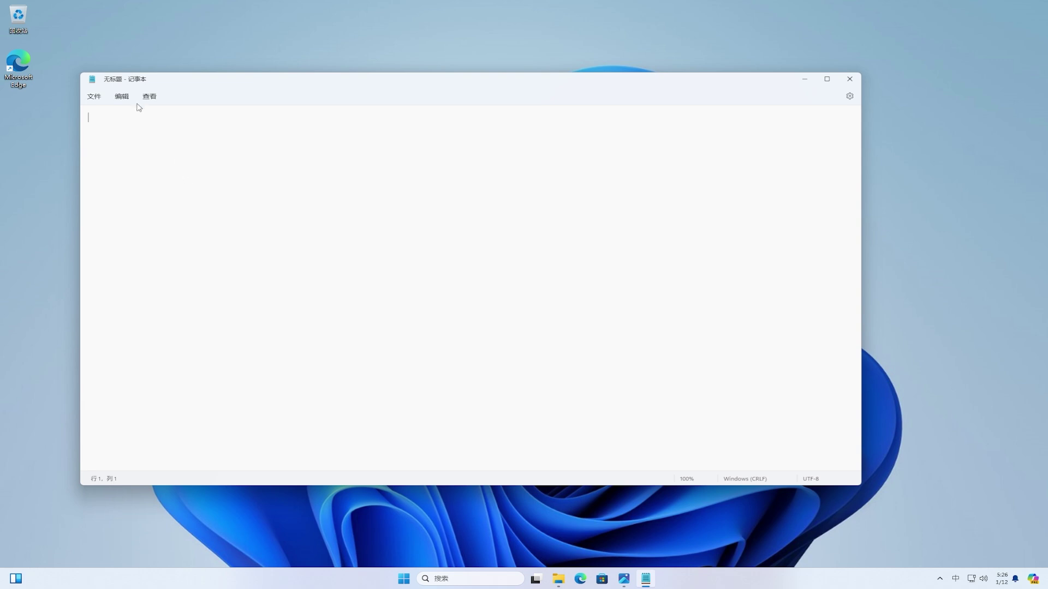
left_click(129, 99)
left_click(144, 162)
left_click_drag(234, 86, 557, 329)
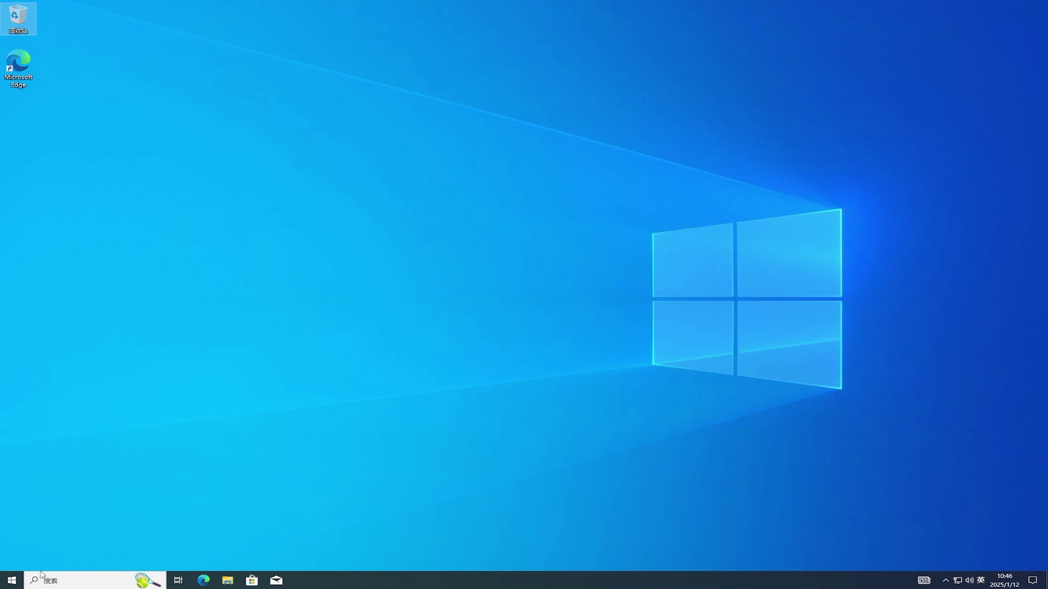
Run winver to check the Windows version and build, moving its window toward the screen centre, and close it.
left_click(8, 584)
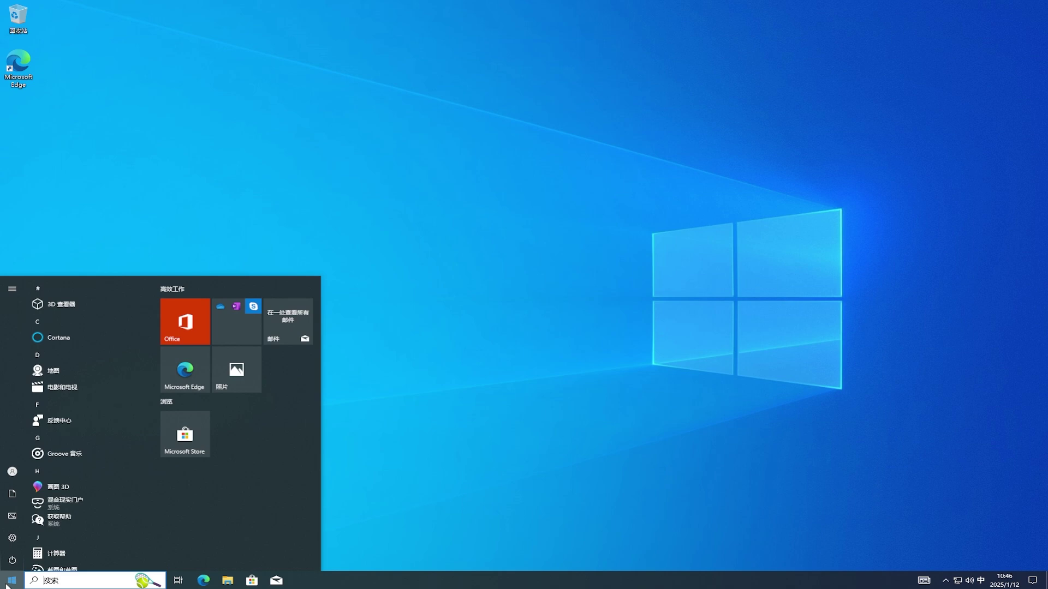
key("shift")
type("winn")
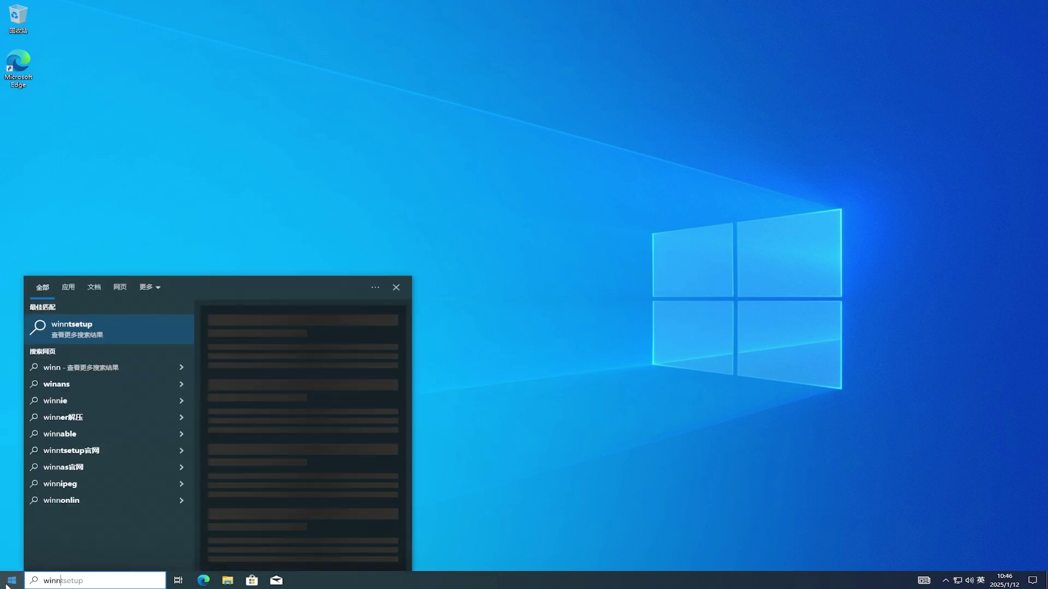
key("BackSpace")
type("ver")
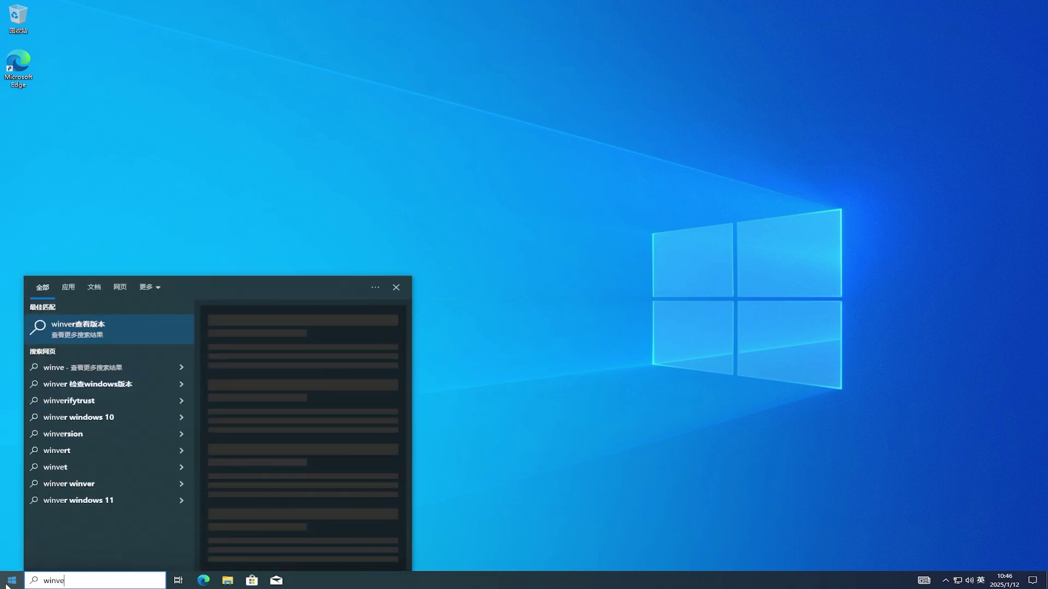
left_click(105, 332)
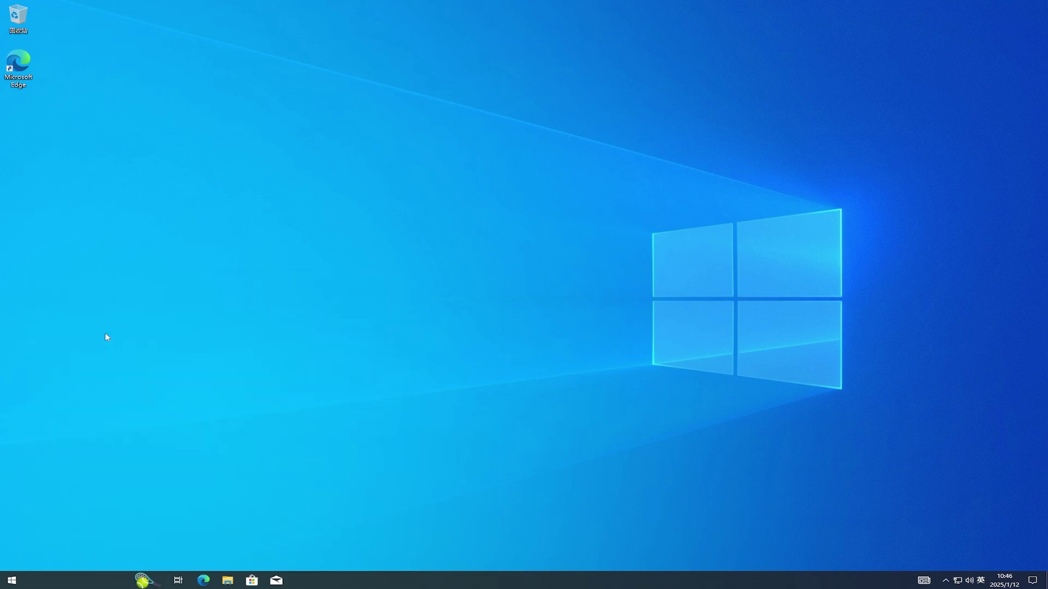
left_click_drag(198, 32, 585, 197)
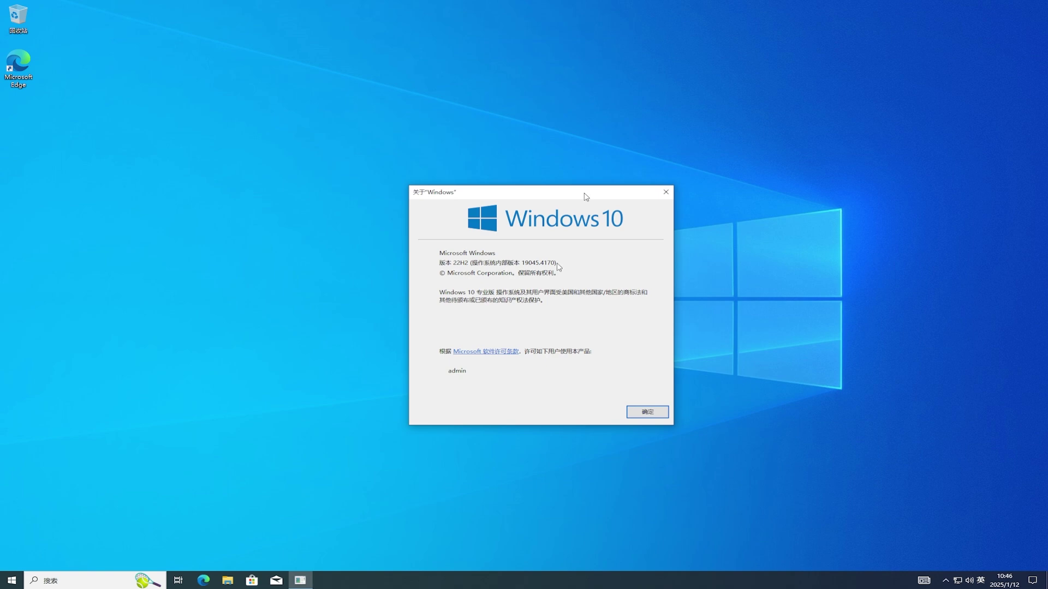
left_click(653, 413)
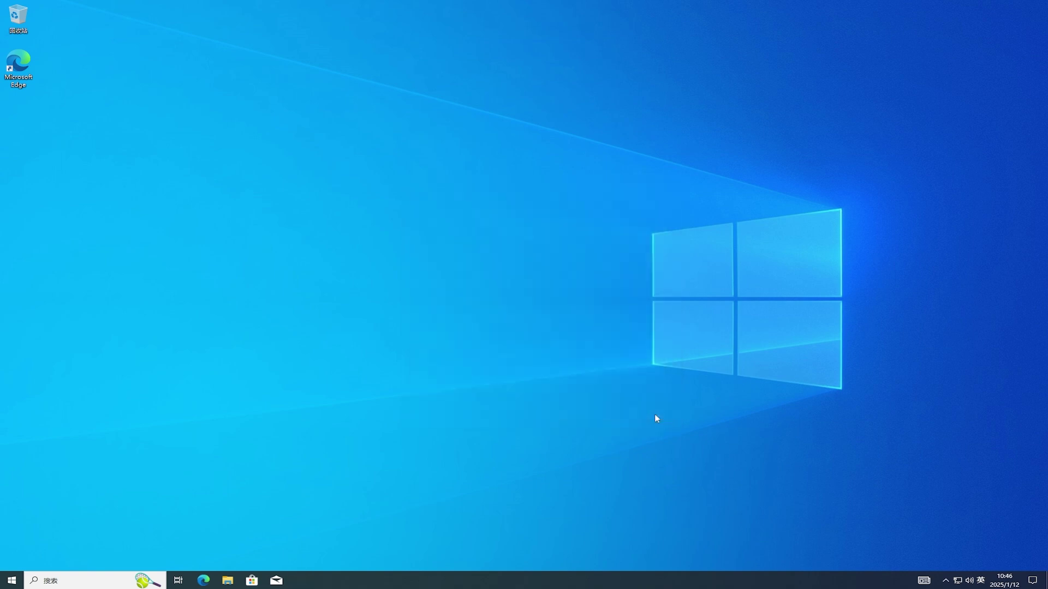
Install WindowsAppRuntime.1.5 from the 依赖包 folder in Downloads and close the installer.
left_click(228, 580)
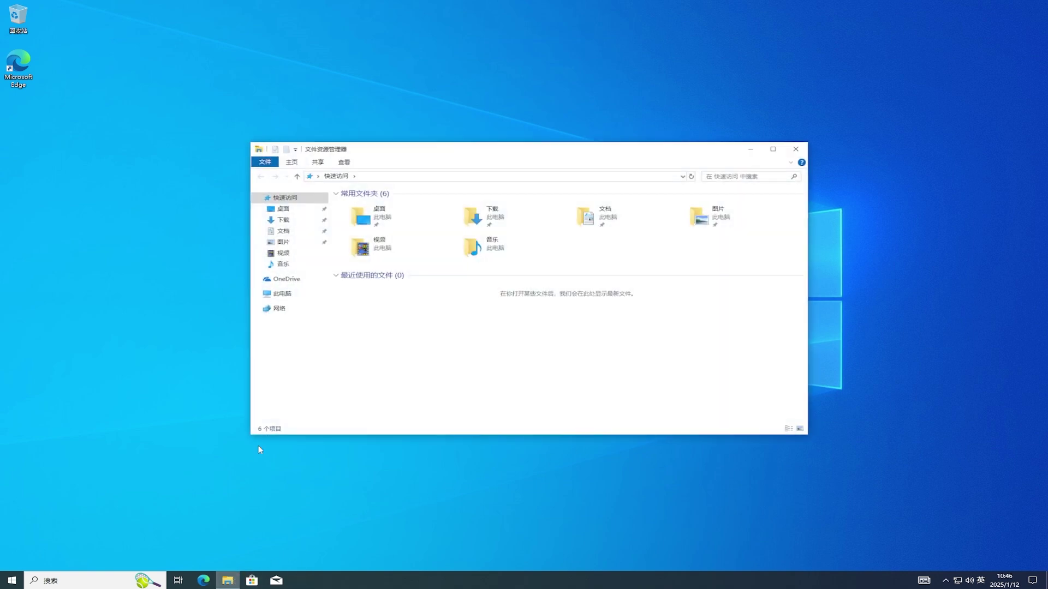
left_click(283, 220)
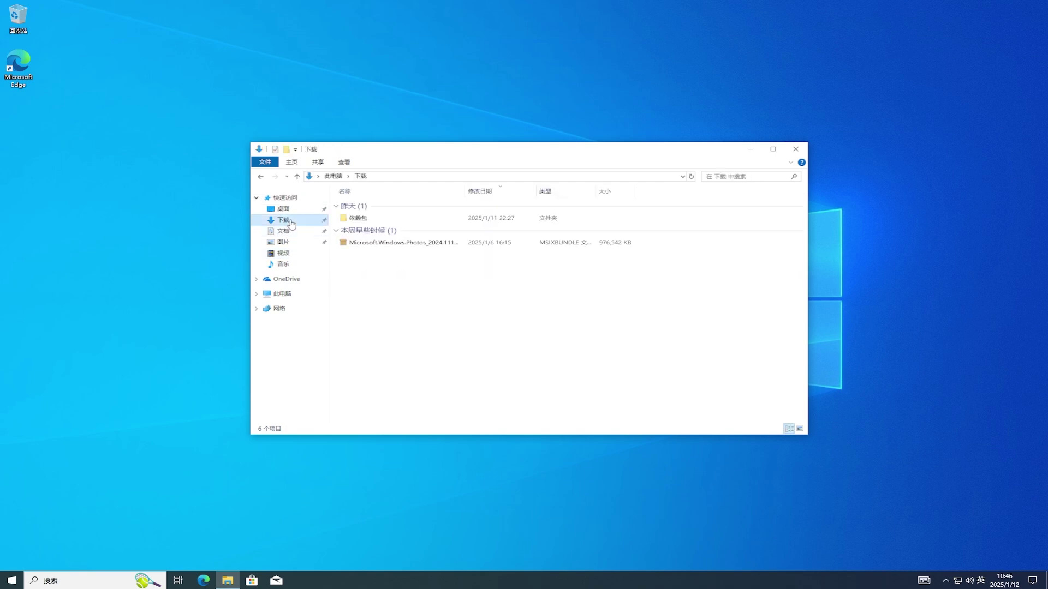
left_click(391, 221)
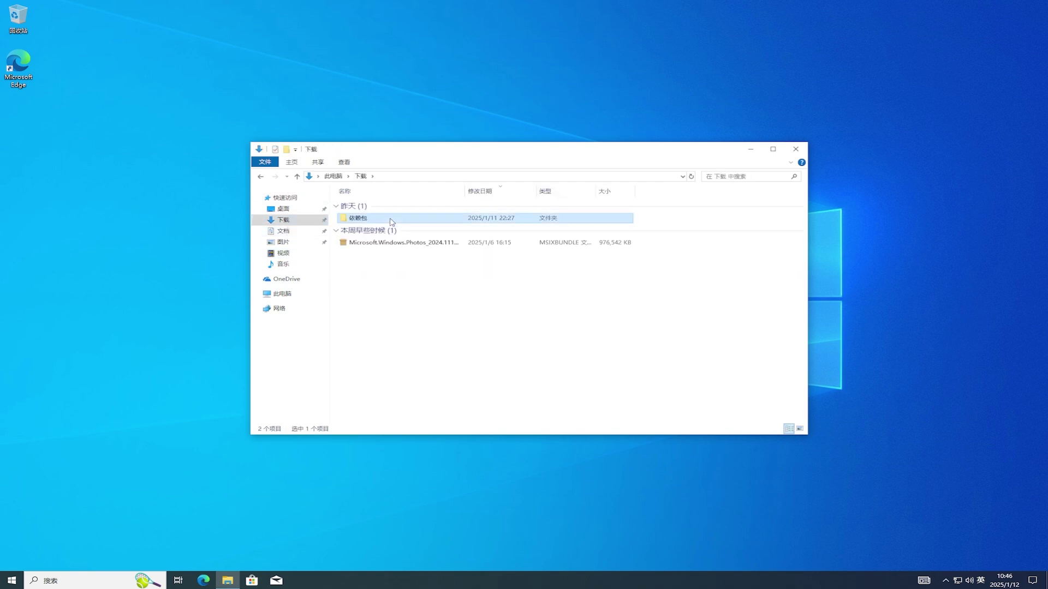
double_click(391, 220)
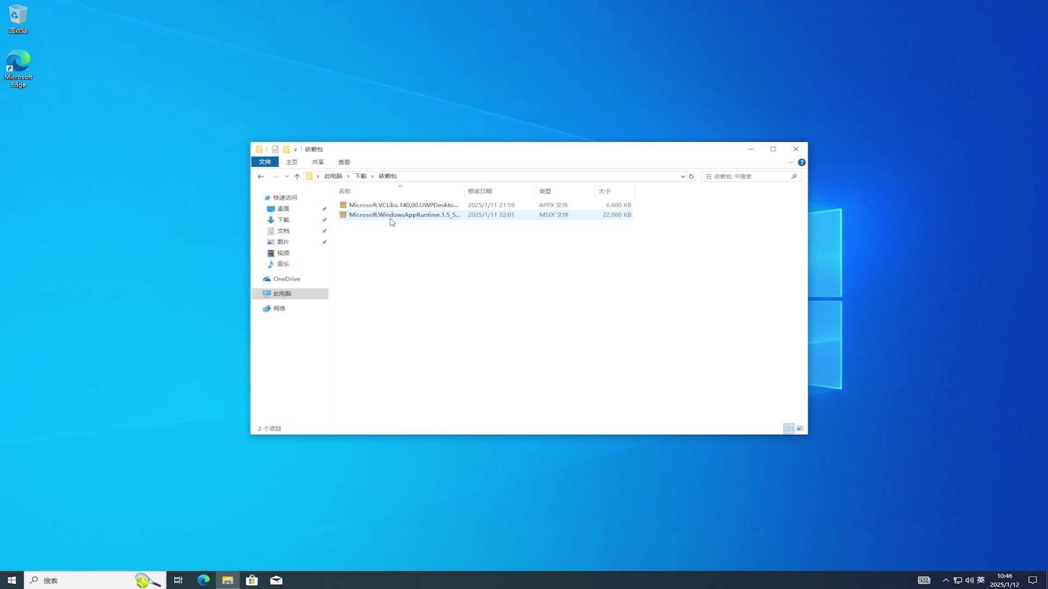
double_click(392, 220)
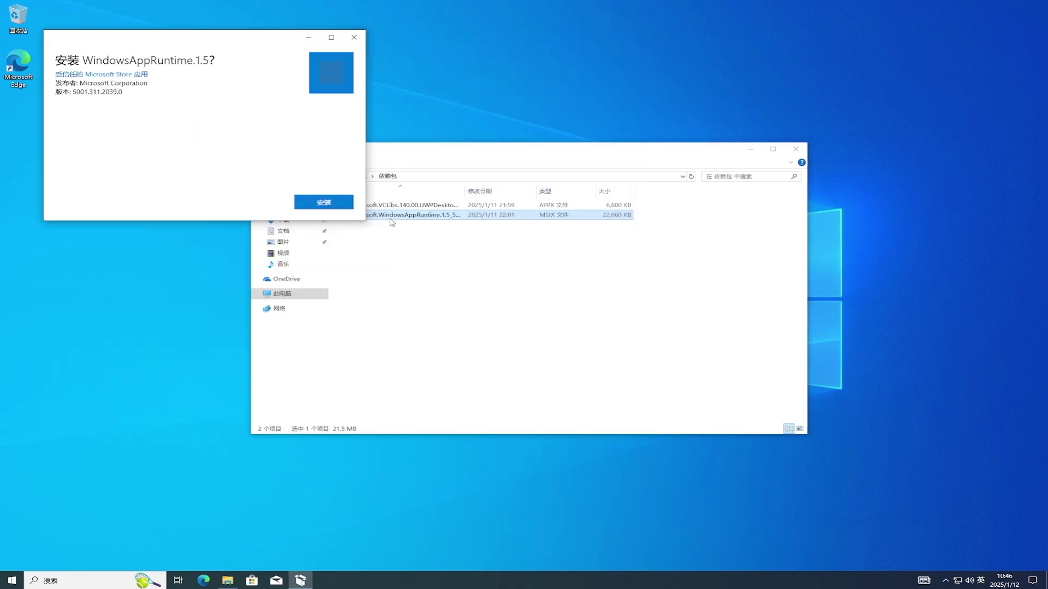
left_click(343, 203)
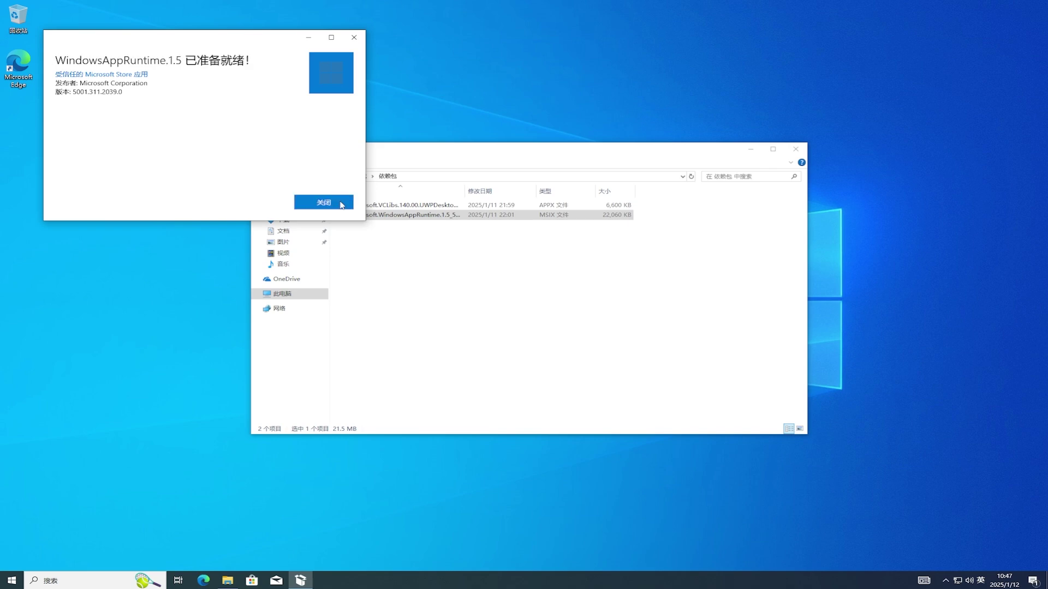
left_click(341, 205)
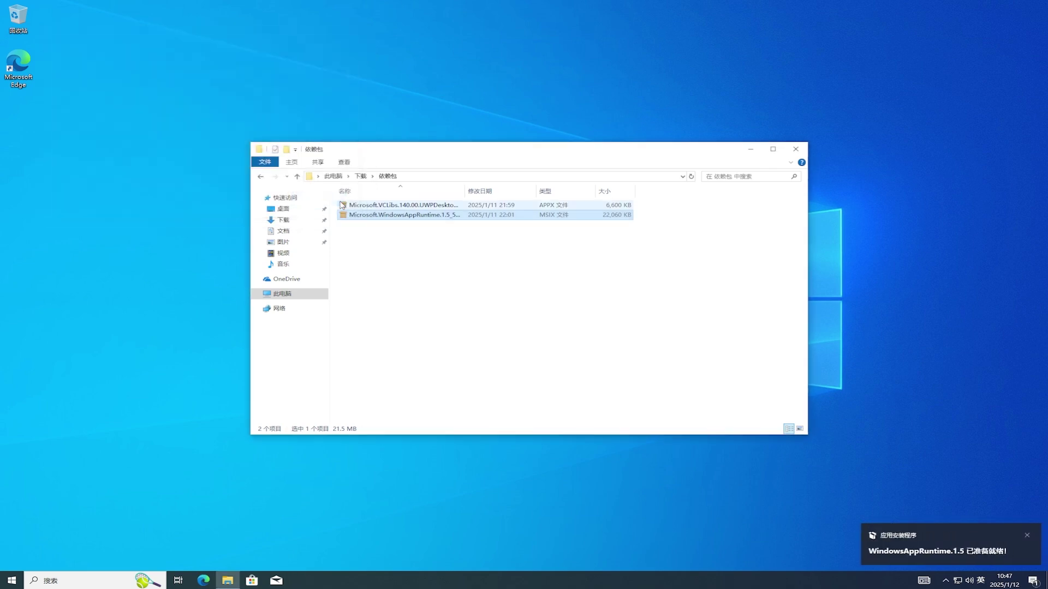
Install the Microsoft Visual C++ 2015 UWP Desktop Runtime Package from the 依赖包 folder and close the installer.
double_click(442, 208)
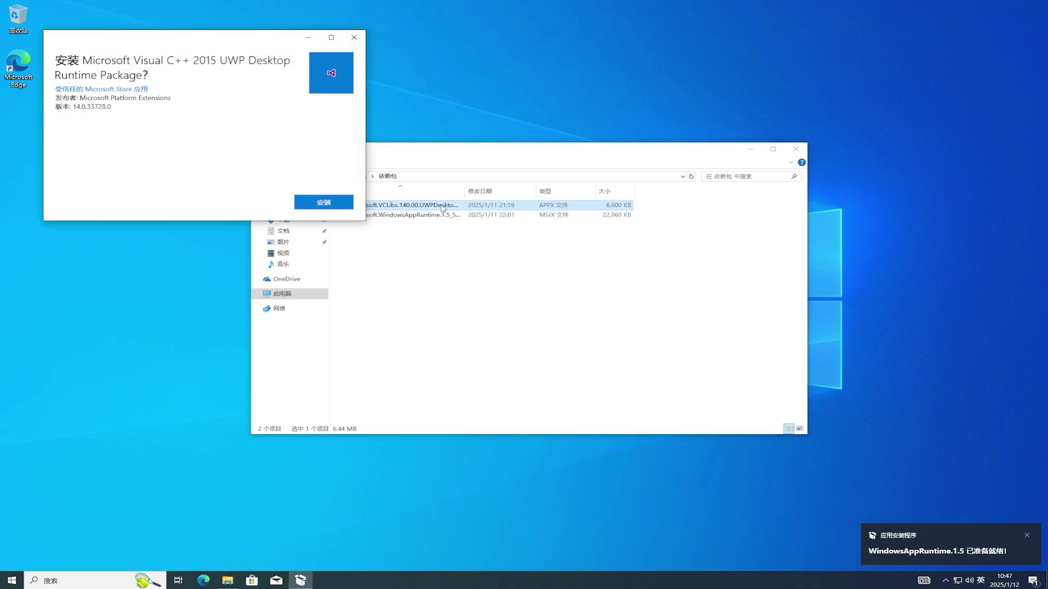
left_click(339, 203)
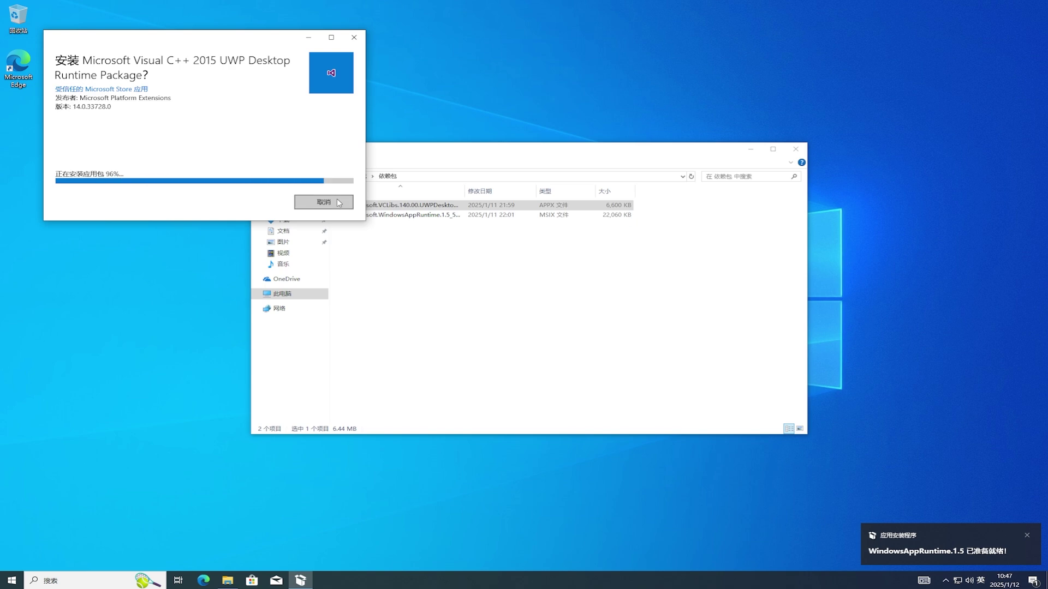
left_click(339, 202)
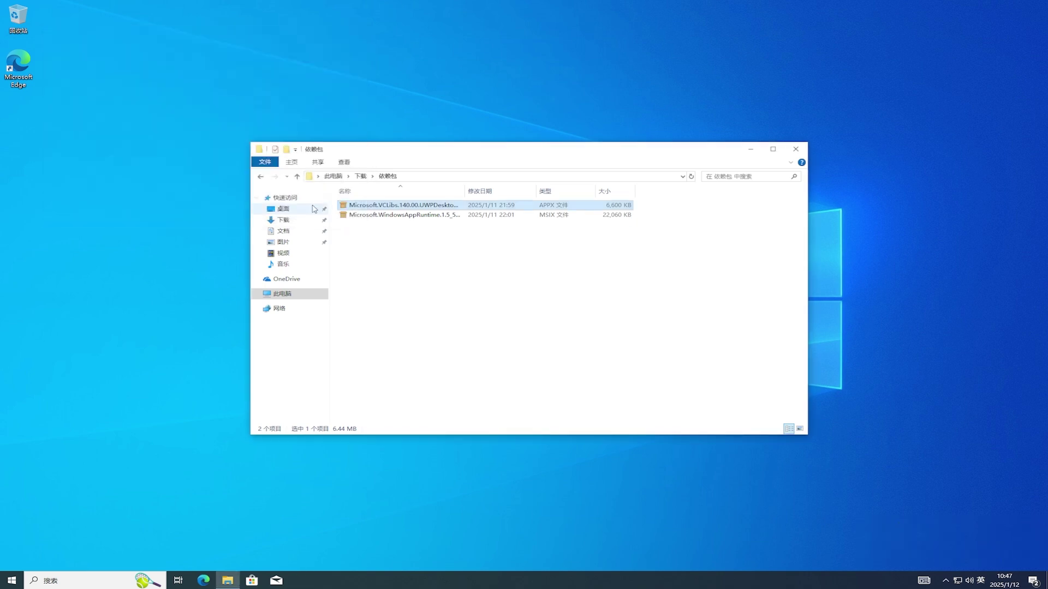
Try to update Microsoft 照片 to version 2024.11100.17007.0 with the Microsoft.Windows.Photos package in Downloads.
left_click(360, 176)
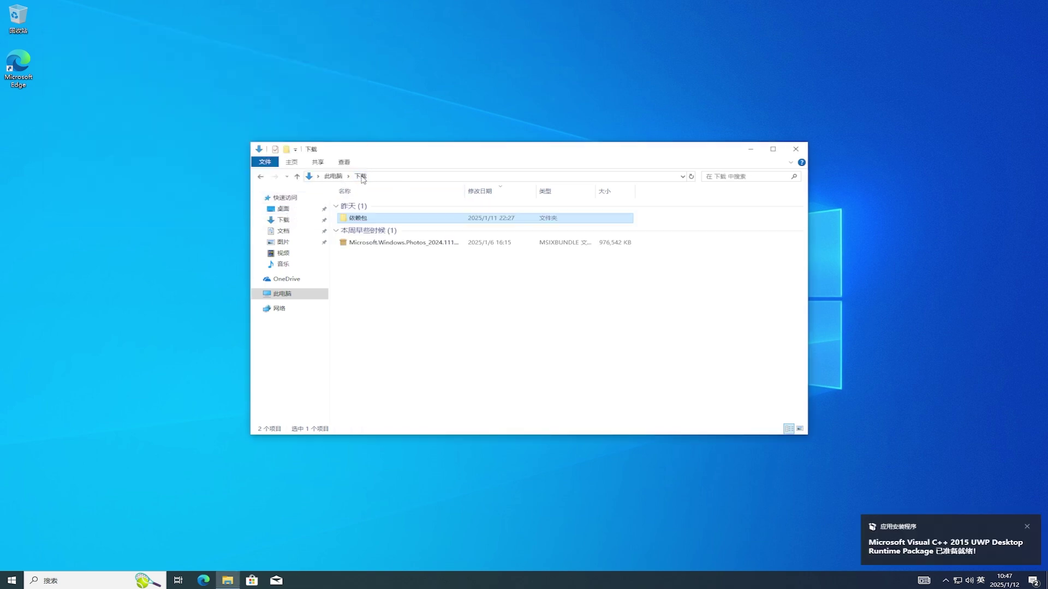
left_click(442, 242)
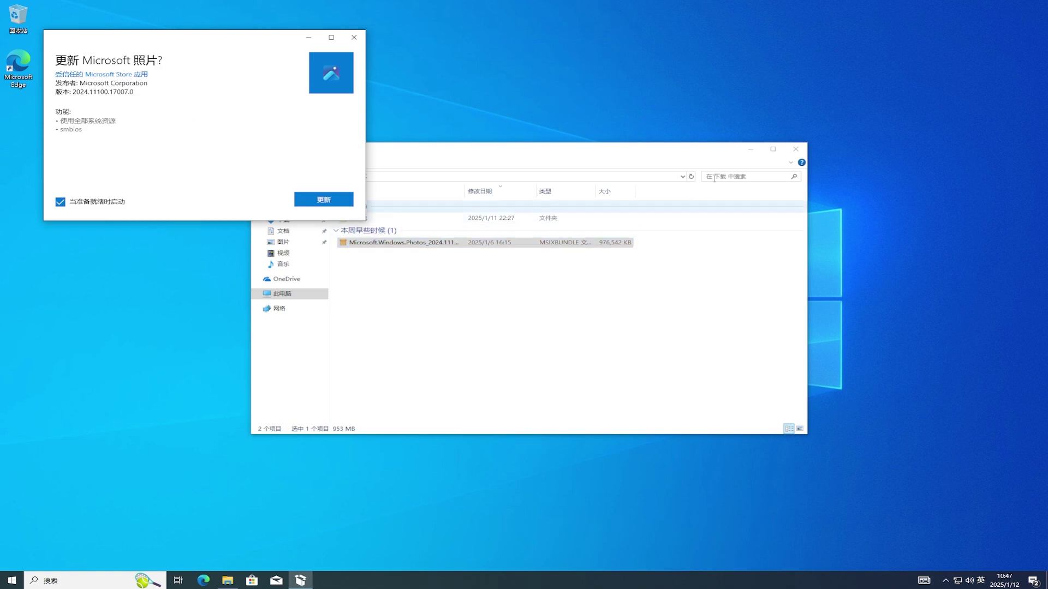
left_click(751, 150)
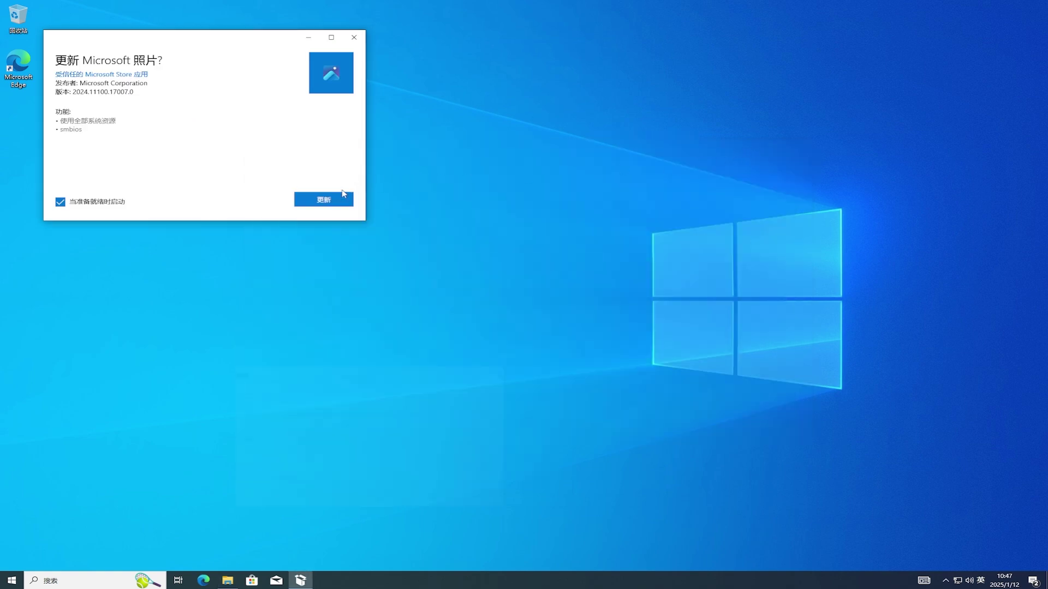
left_click(325, 200)
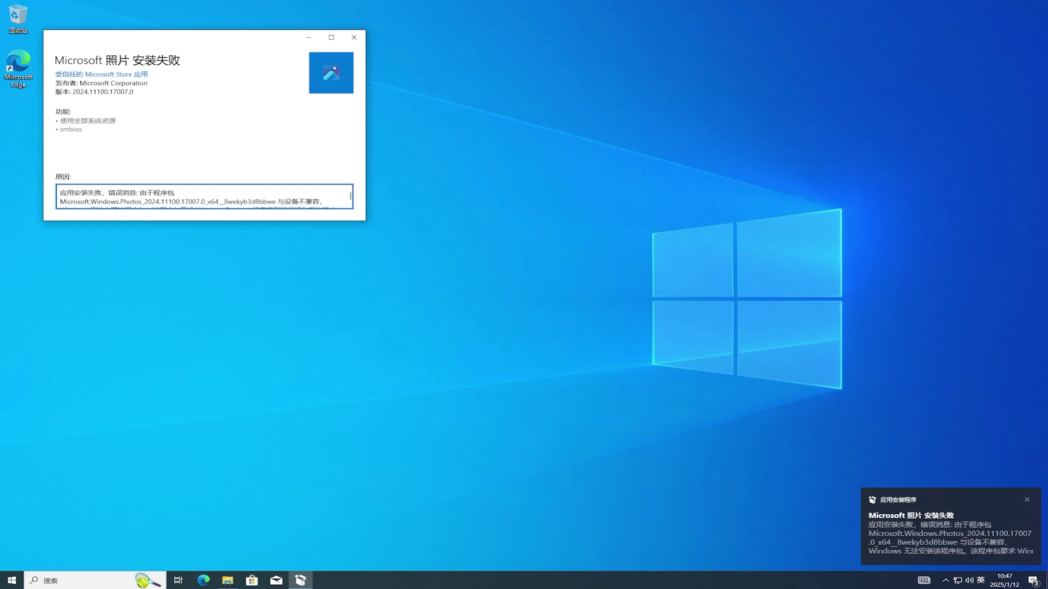
Enlarge the installer window, read the full reason given for the 照片 installation error, and close the installer.
left_click_drag(365, 220, 504, 332)
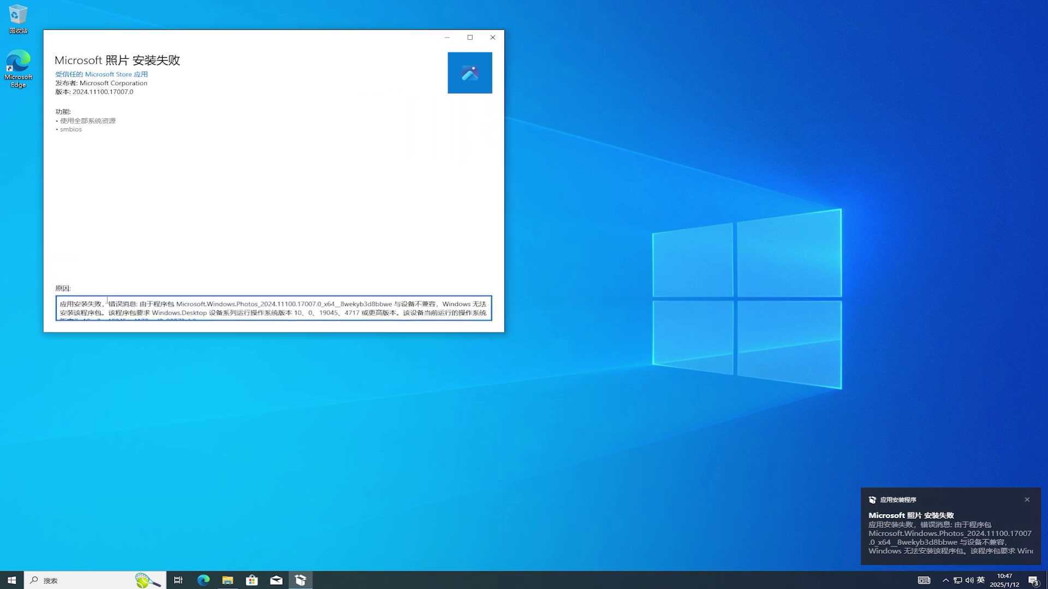
left_click_drag(107, 300, 493, 308)
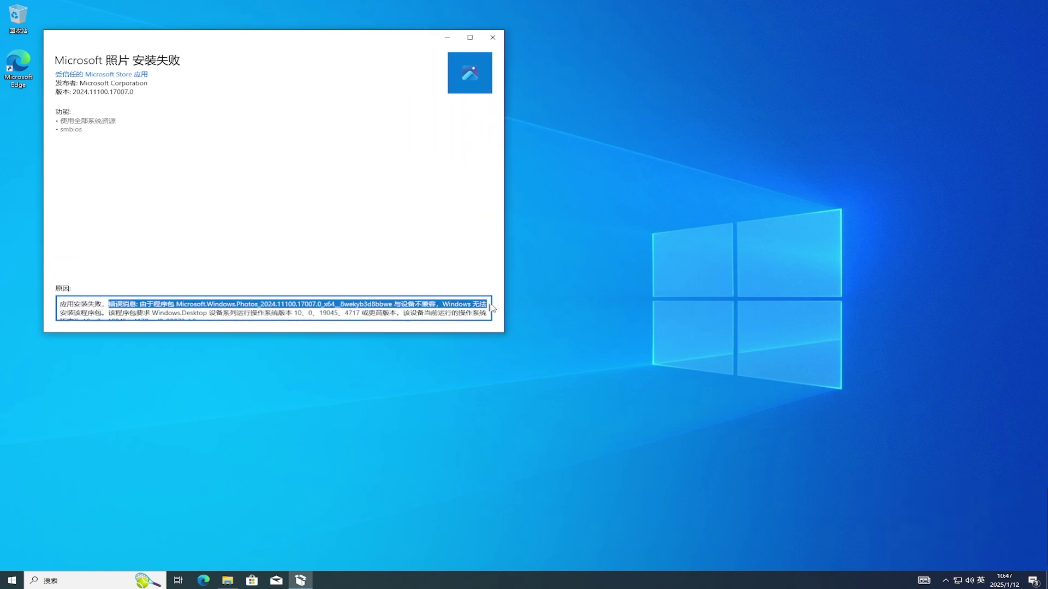
left_click(491, 309)
scroll(481, 309, "down", 1)
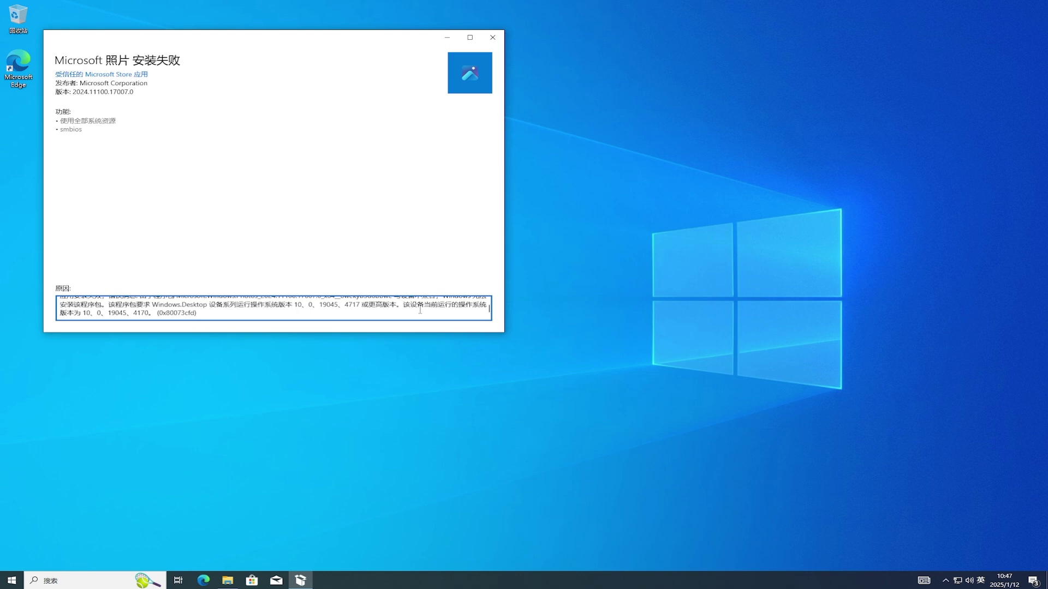
left_click(492, 38)
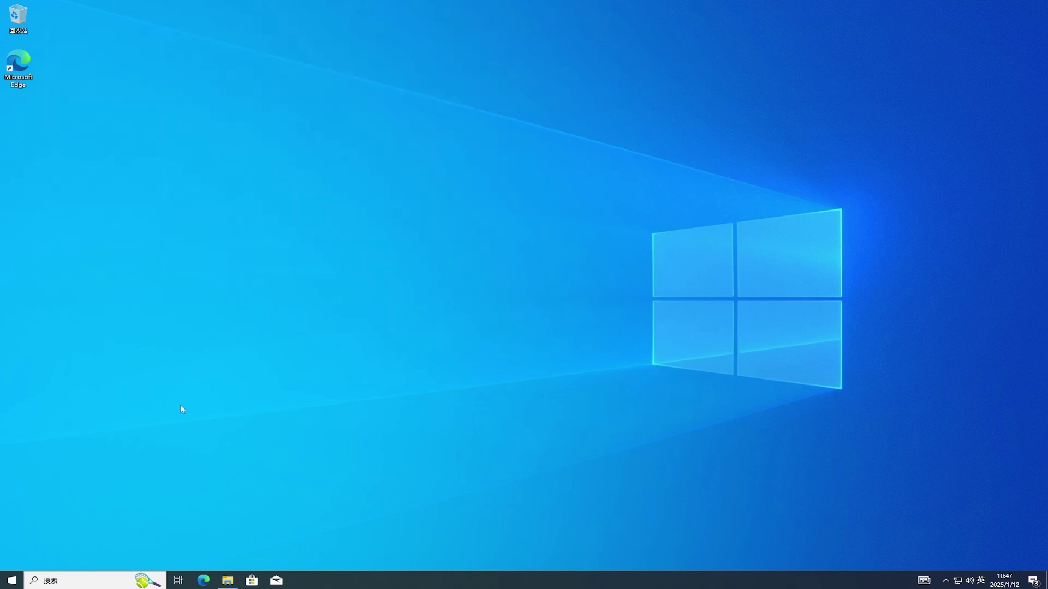
Open the Windows 更新 page under 更新和安全 in the Windows settings.
left_click(12, 580)
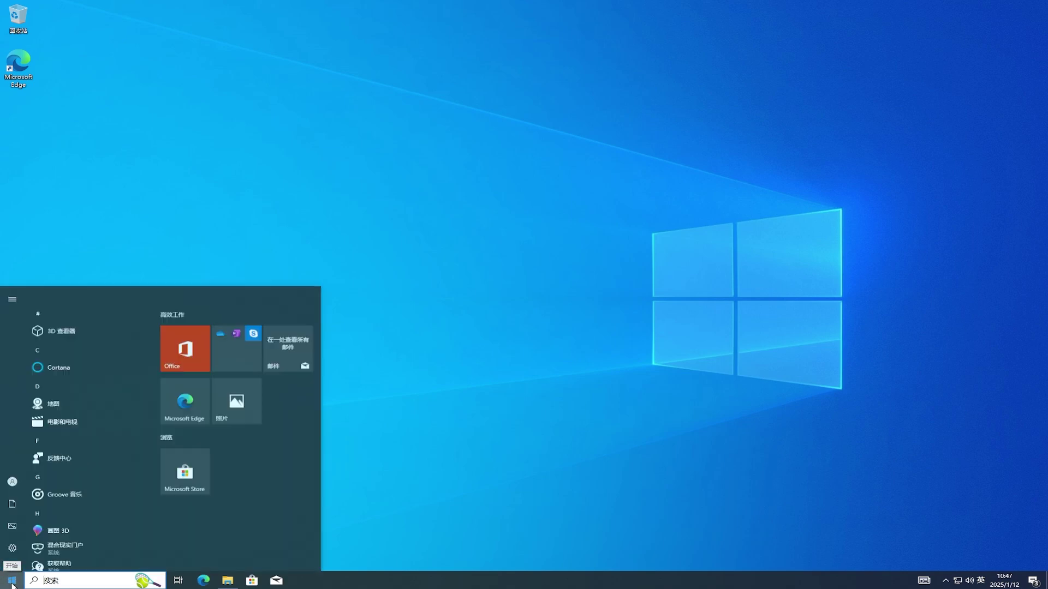
left_click(12, 537)
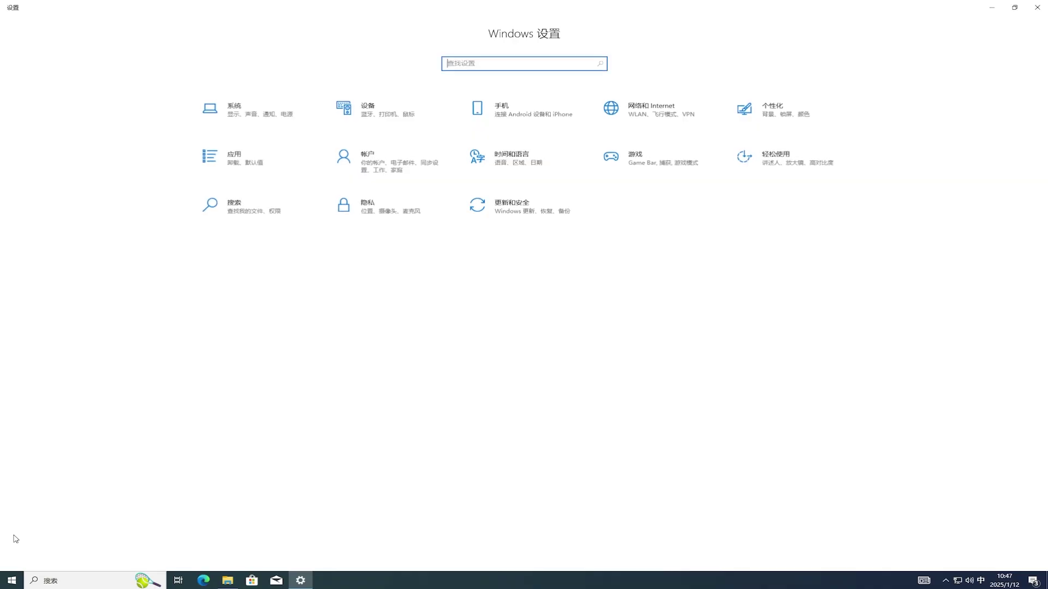
left_click(532, 207)
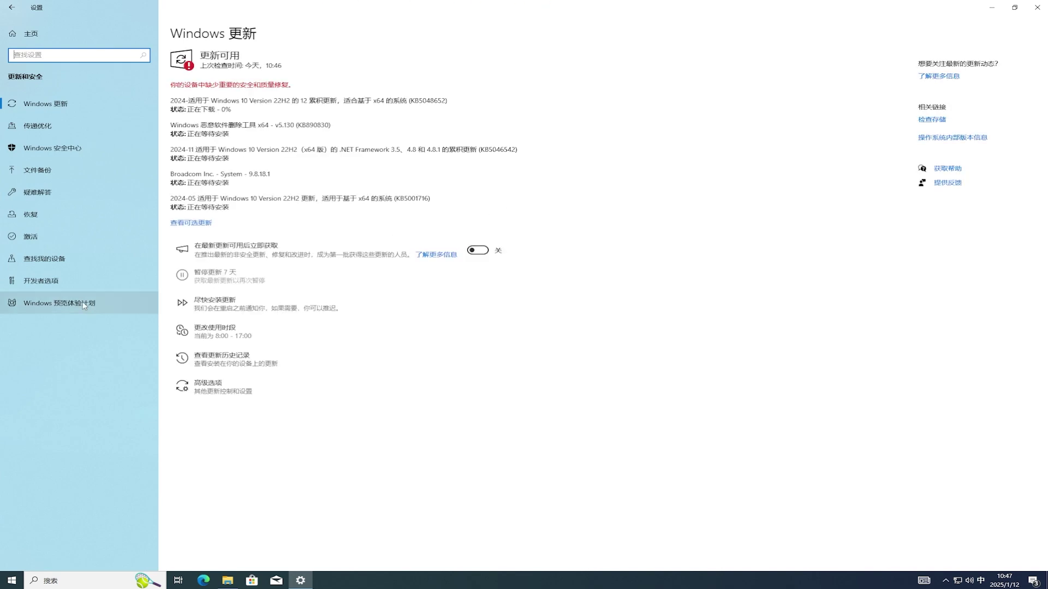
left_click(44, 104)
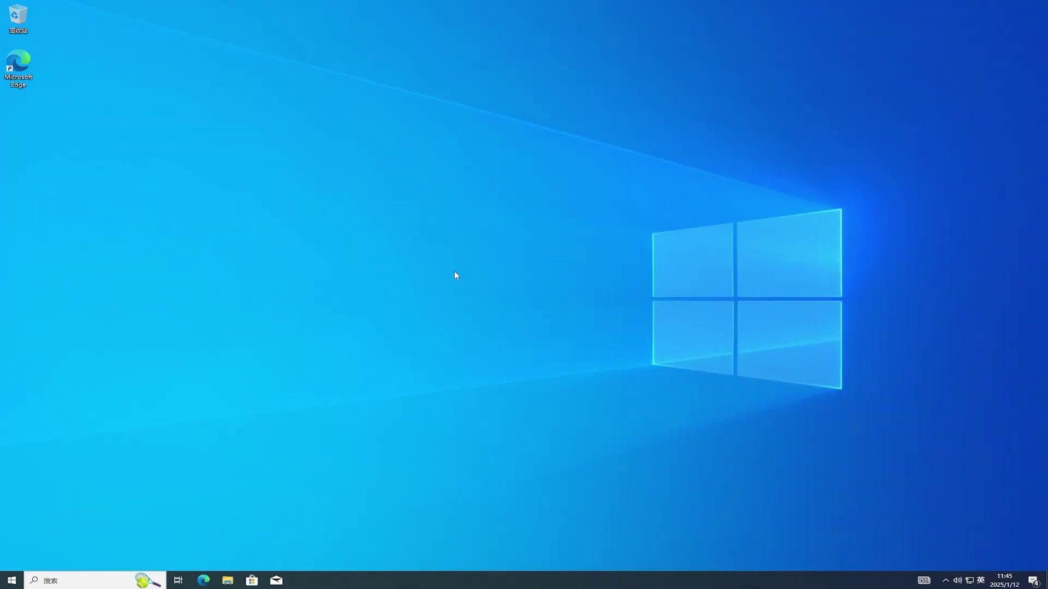
Recheck the Windows build with winver after the system update and close the version window.
left_click(12, 580)
type("winver")
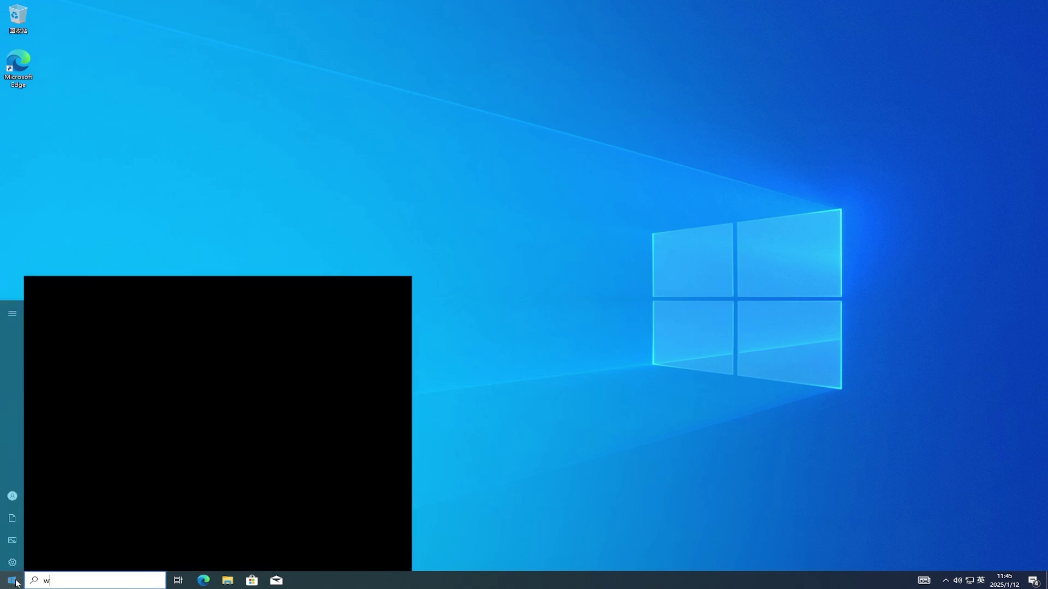
key("shift")
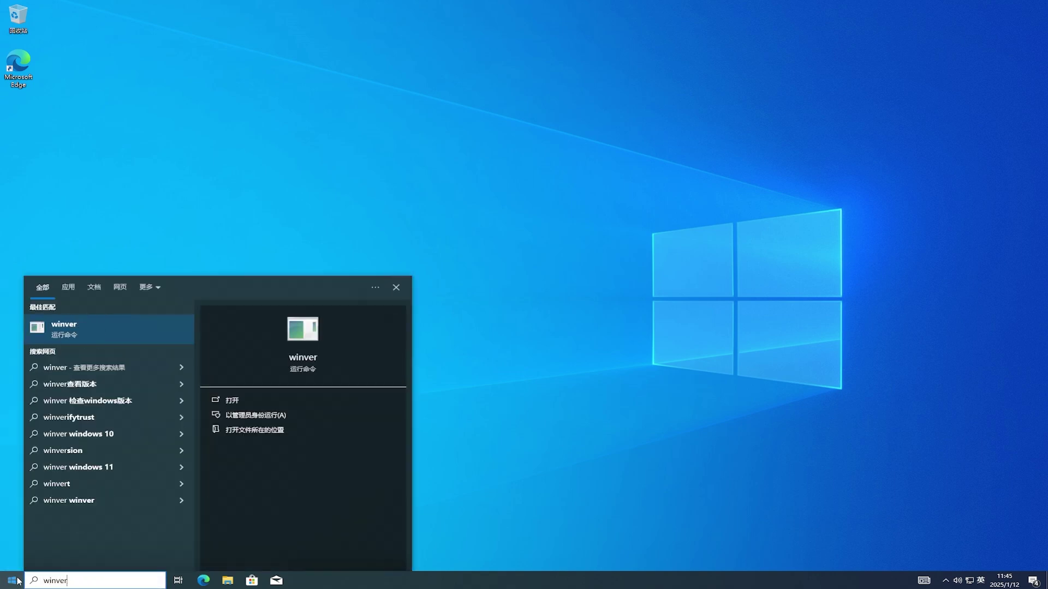
left_click(126, 337)
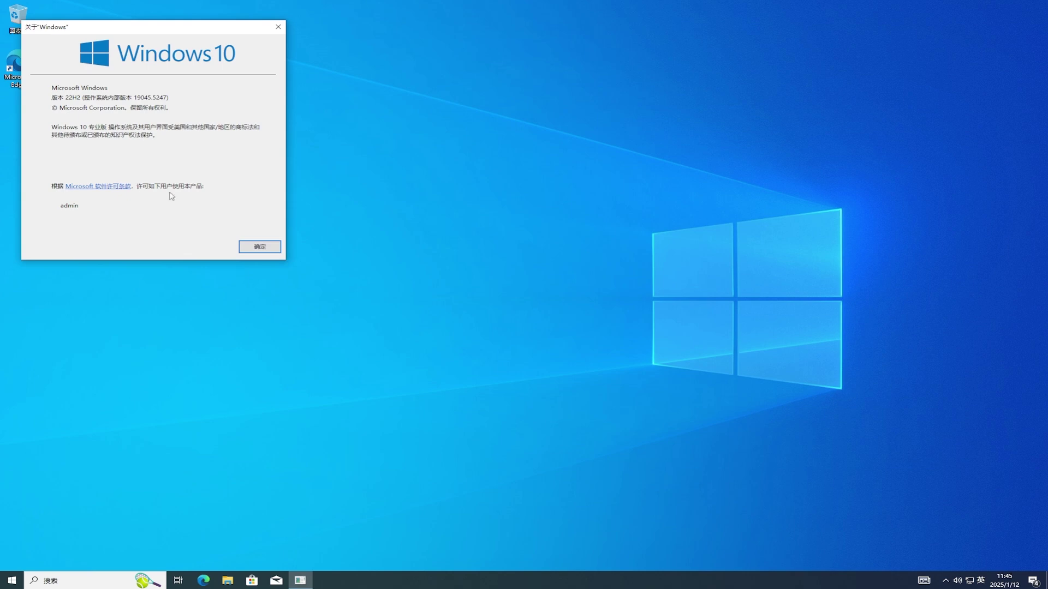
left_click_drag(208, 32, 550, 152)
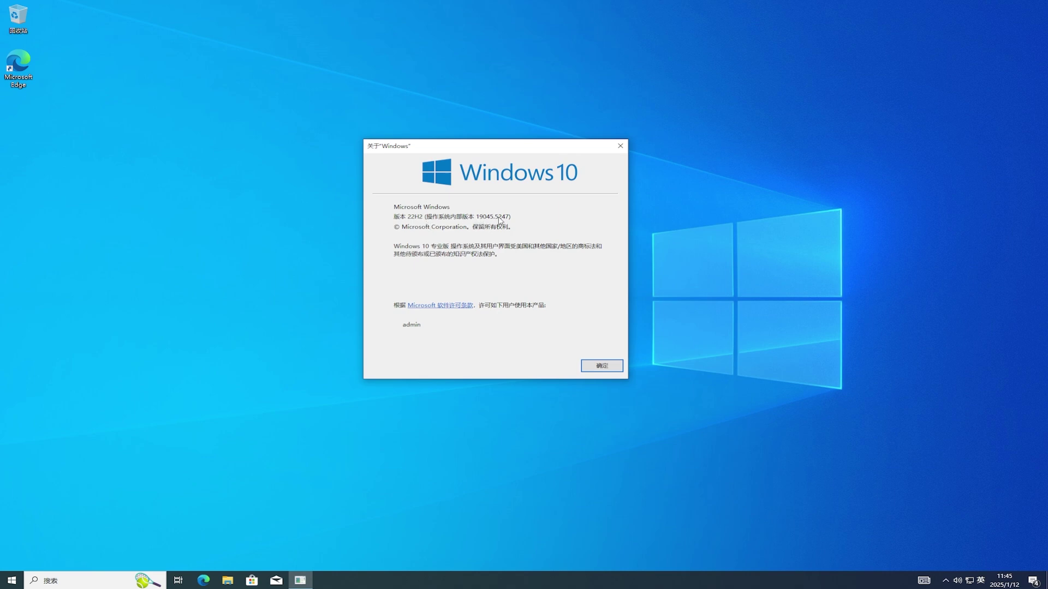
left_click(603, 366)
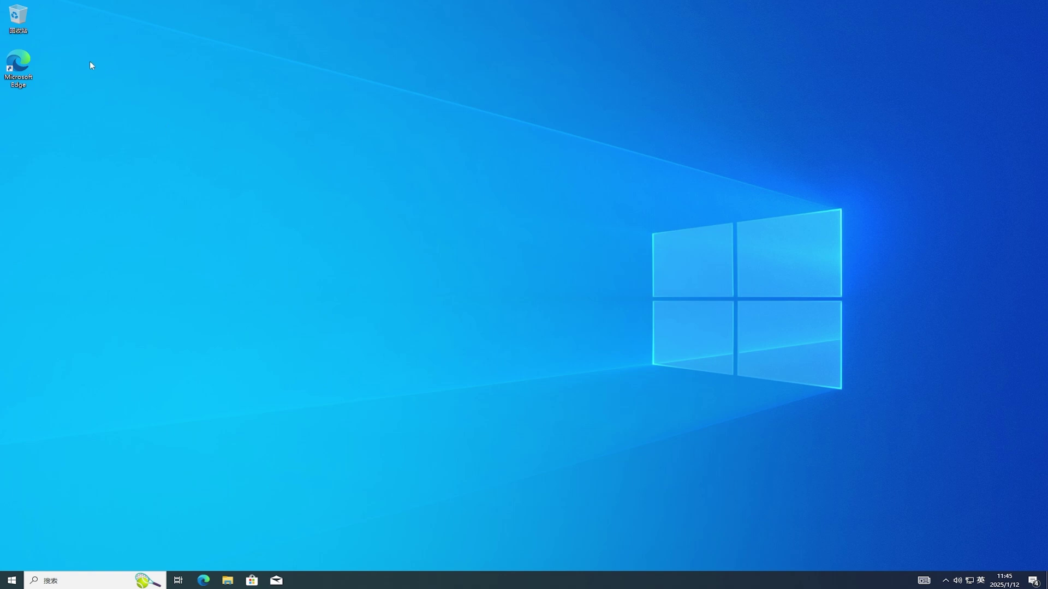
Update Microsoft 照片 to version 2024.11100.17007.0 with the Microsoft.Windows.Photos package in the 下载 folder, launching it when ready.
double_click(25, 23)
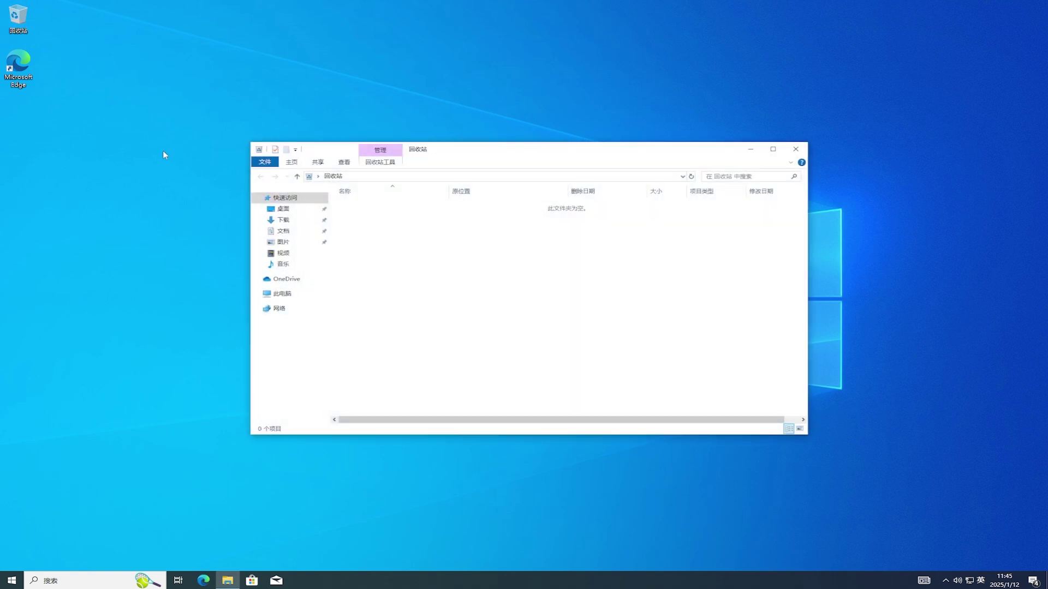
left_click(284, 223)
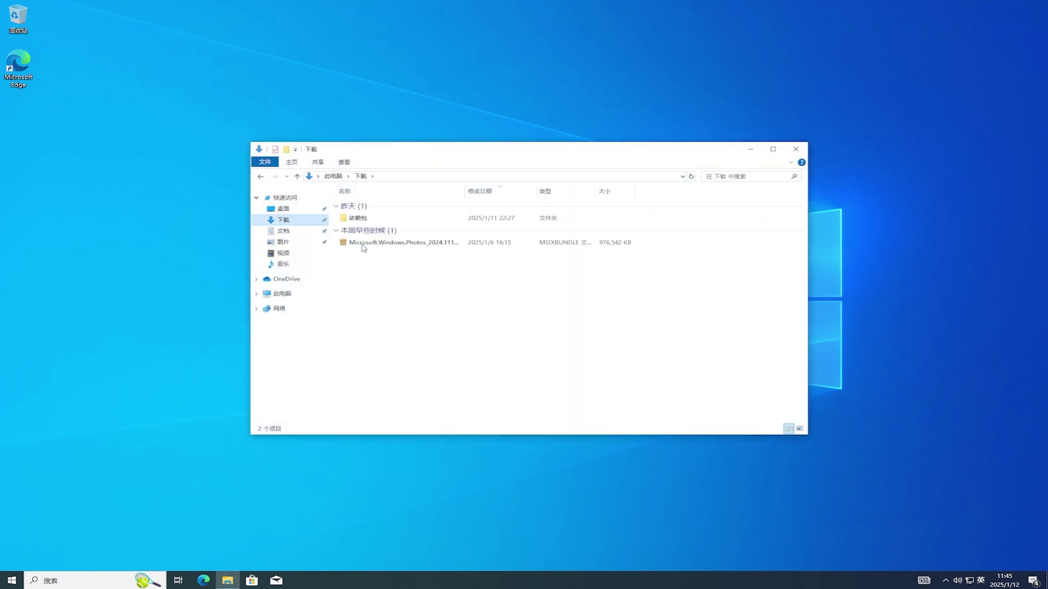
left_click(394, 246)
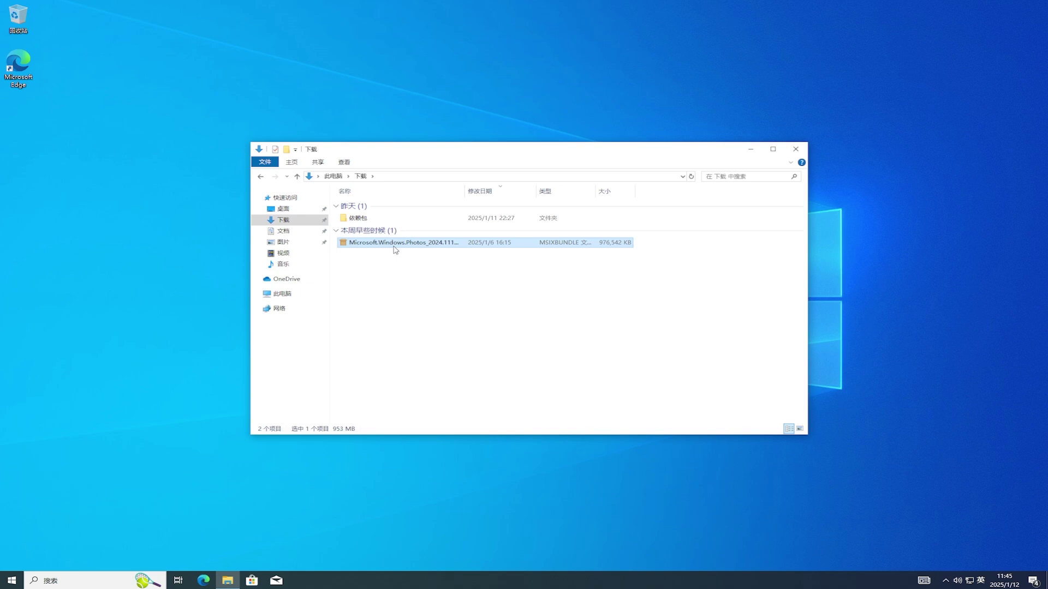
double_click(394, 246)
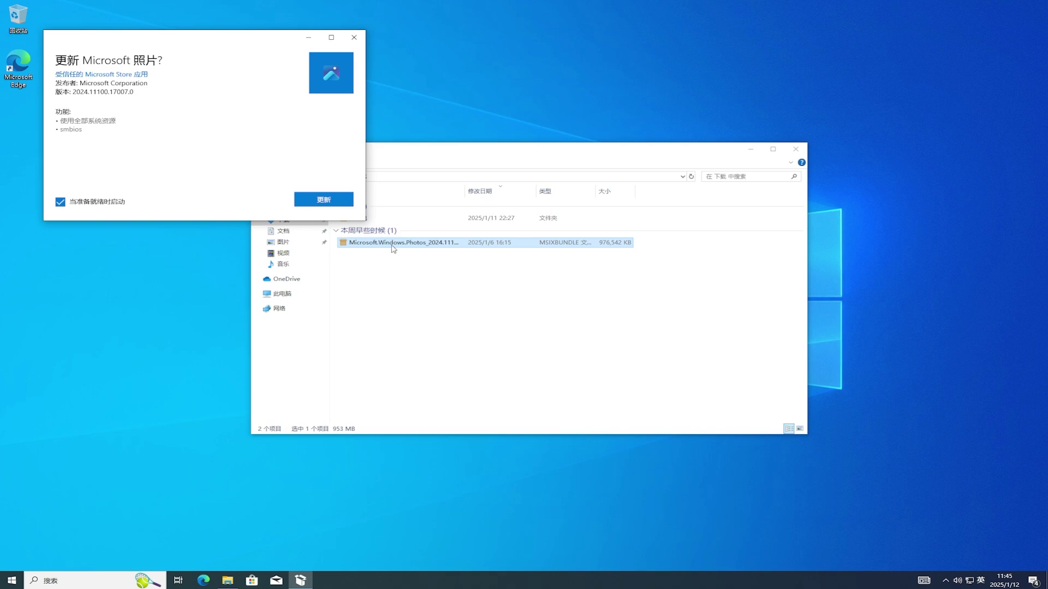
left_click(323, 200)
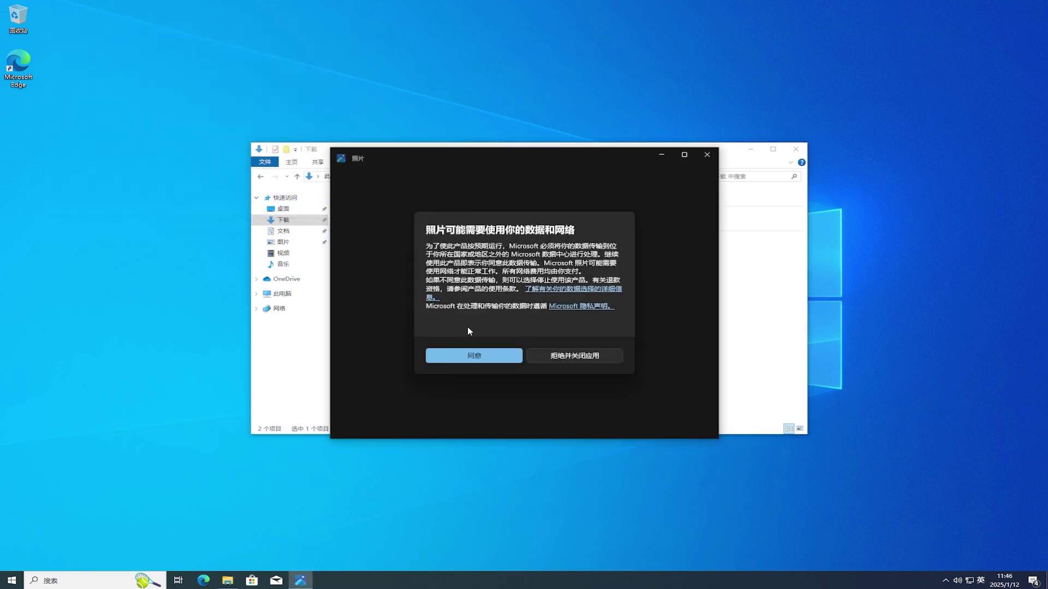
Agree to the 照片 data and network notice and finish the two-step introduction without signing in to OneDrive or getting Clipchamp.
left_click(498, 353)
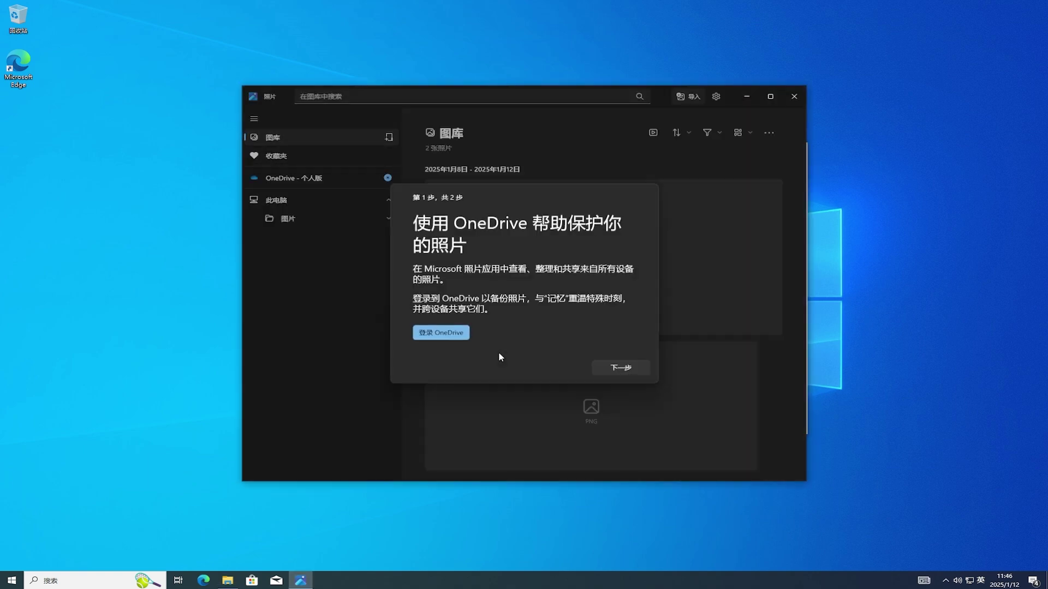
left_click(641, 370)
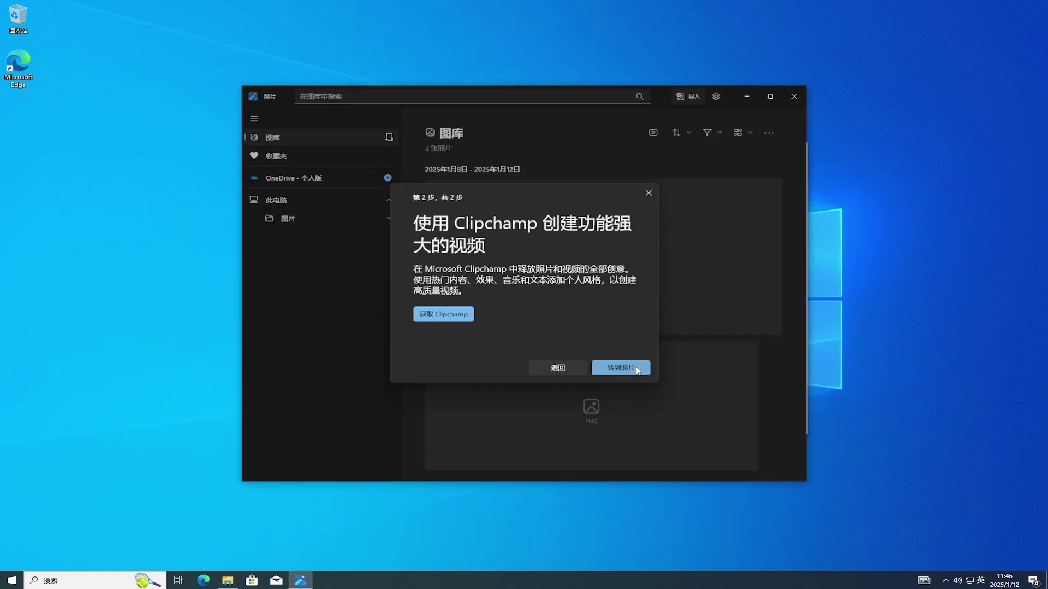
left_click(636, 370)
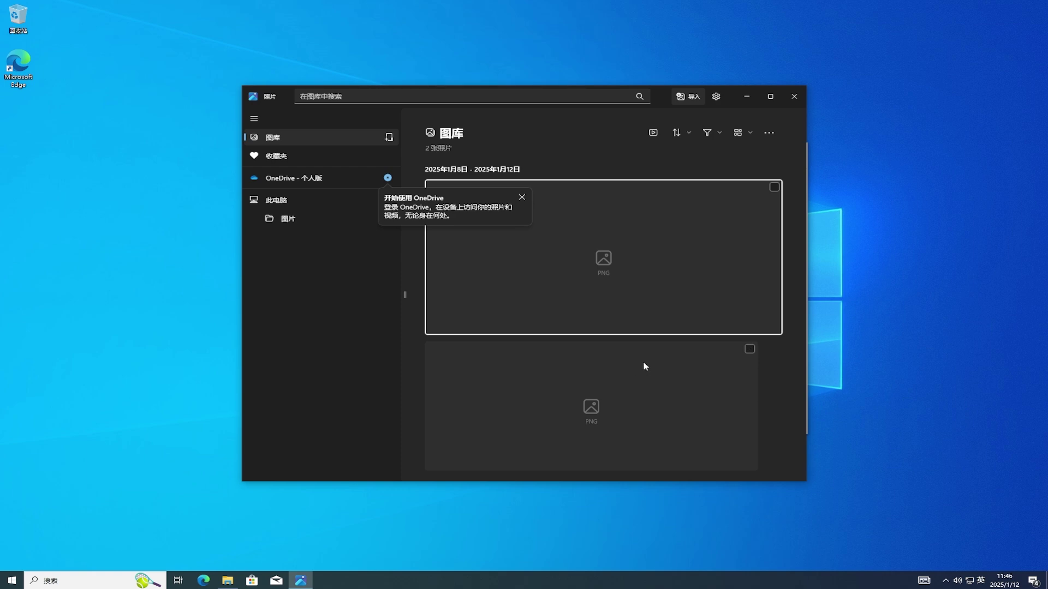
Check the installed 照片 version under 关于 in the app's settings, expand its details, and close the app.
left_click(716, 97)
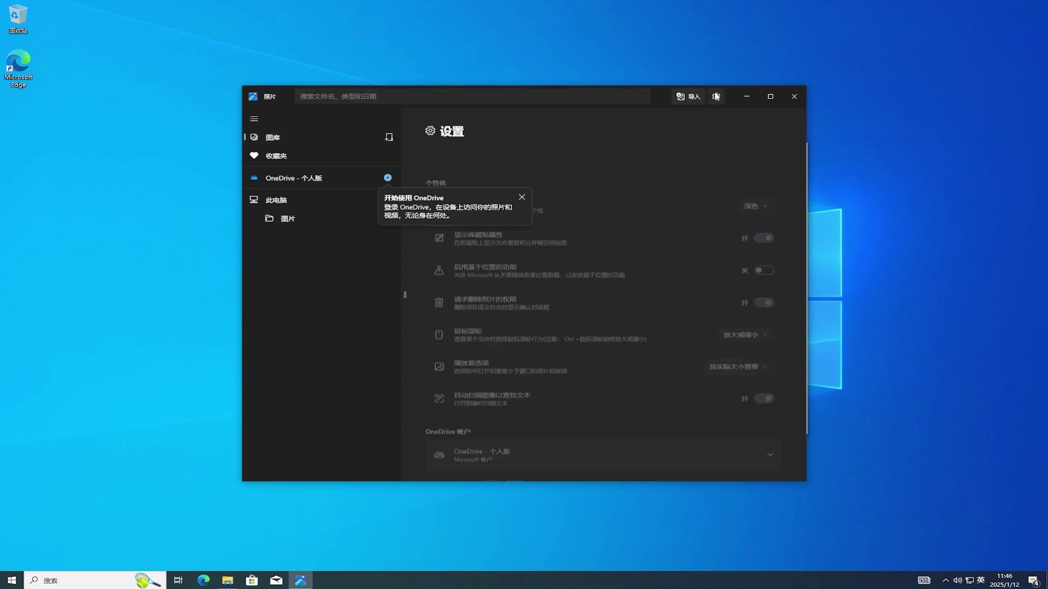
scroll(731, 306, "down", 10)
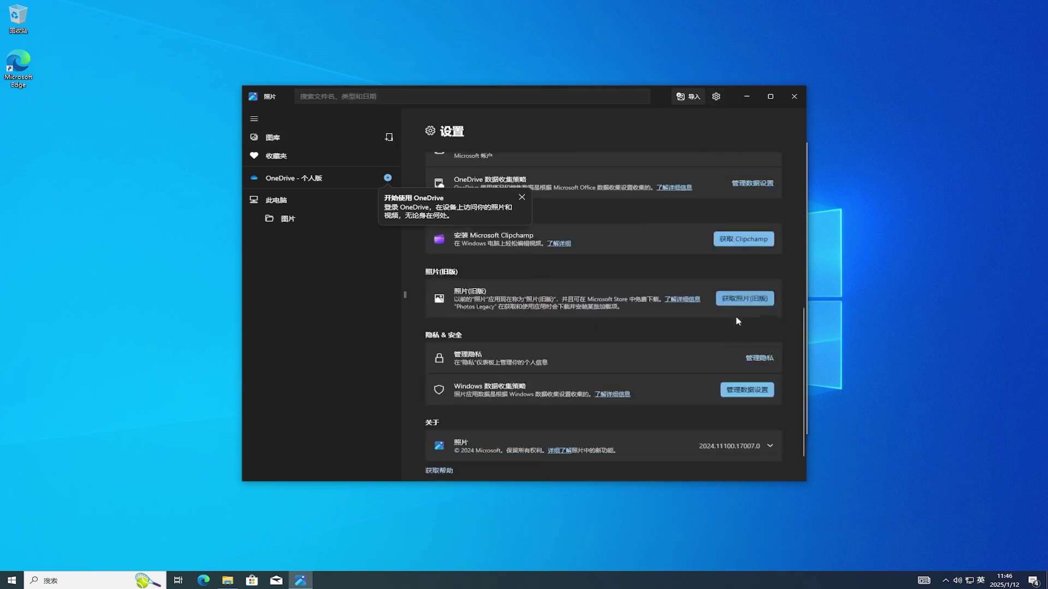
scroll(737, 319, "down", 1)
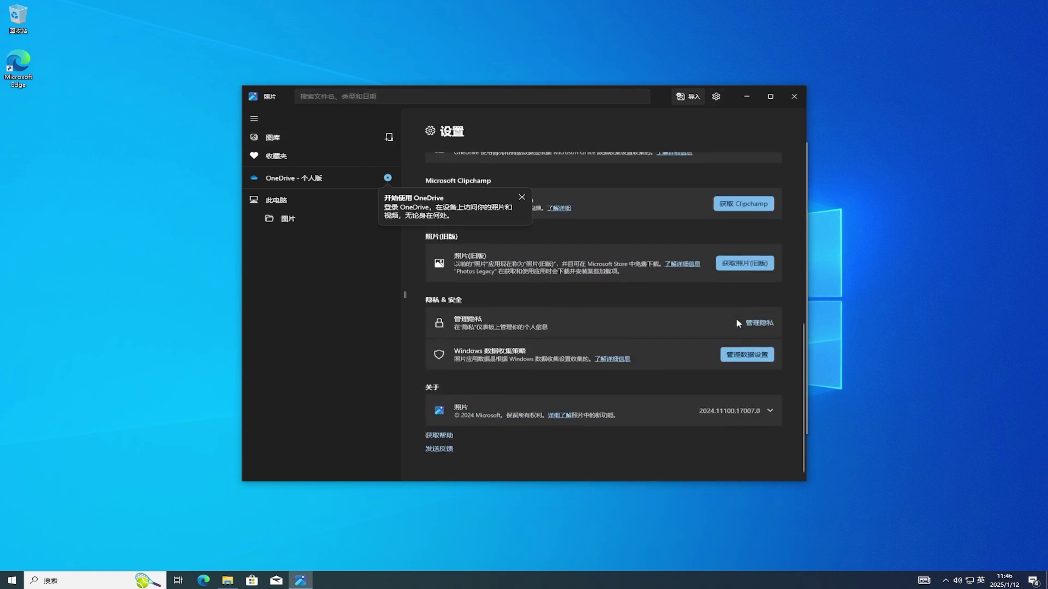
left_click(771, 410)
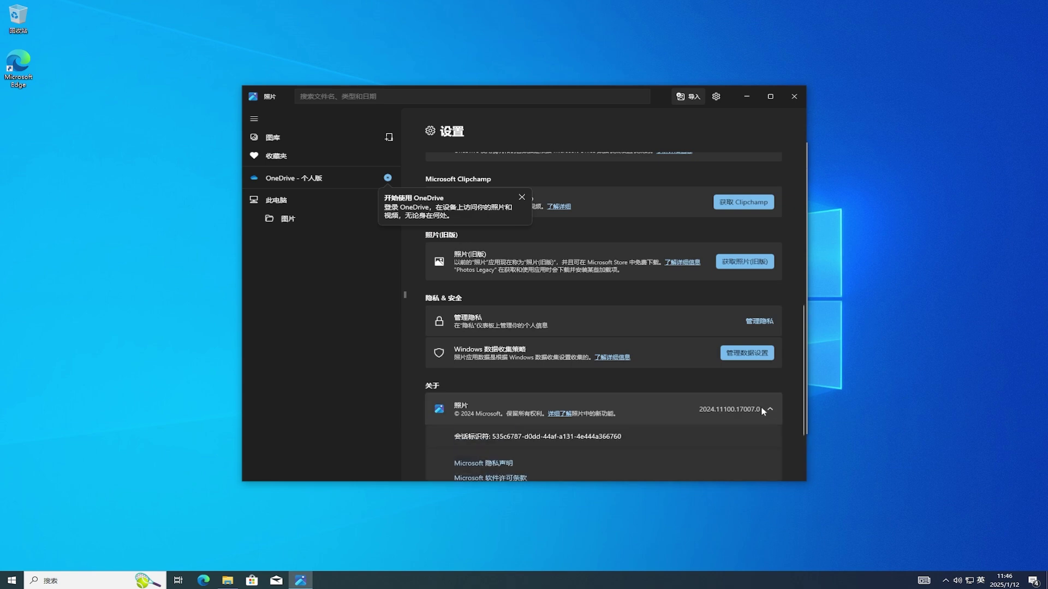
left_click(796, 94)
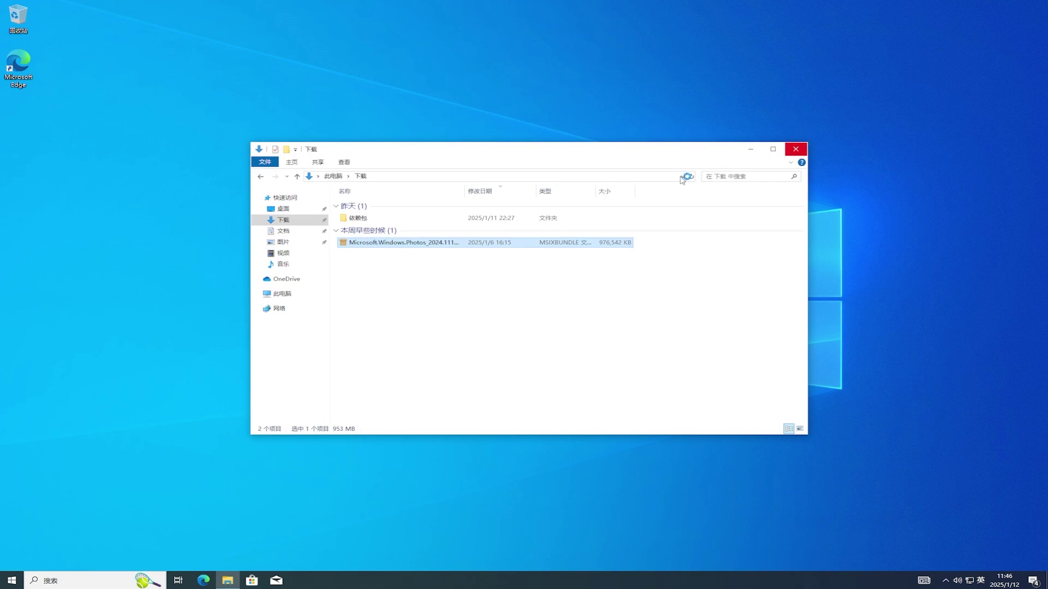
Open image (6) from the 图片 folder in 照片 and copy its recognized text 最强白嫖.
left_click(293, 247)
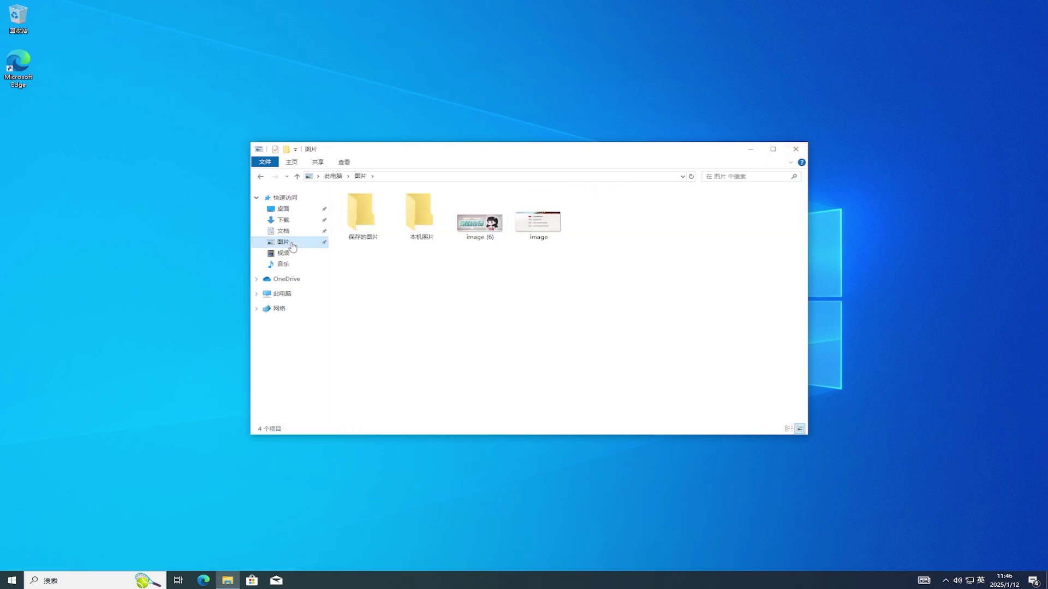
double_click(490, 226)
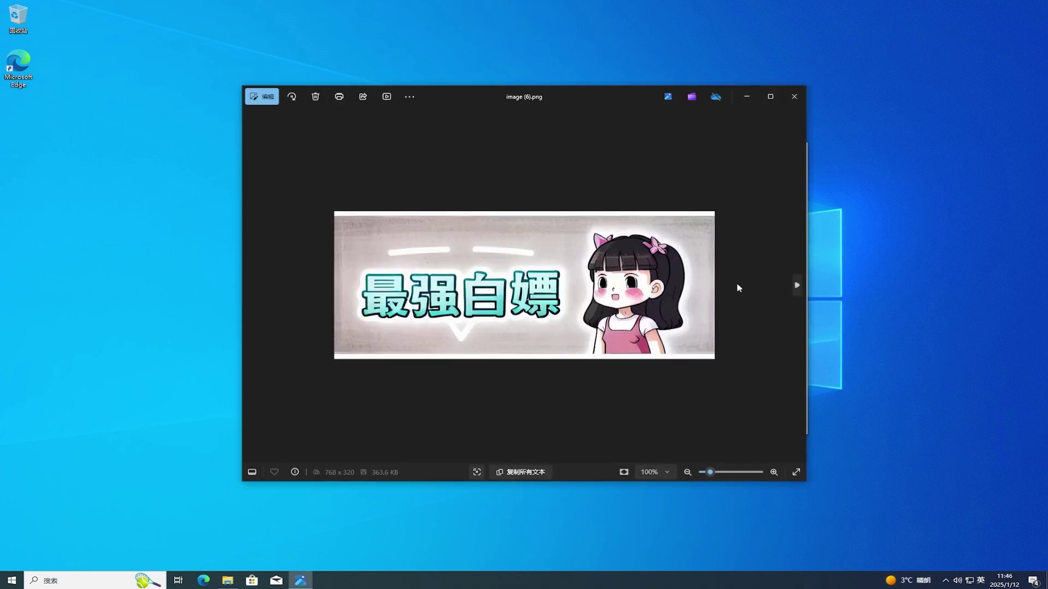
left_click(545, 473)
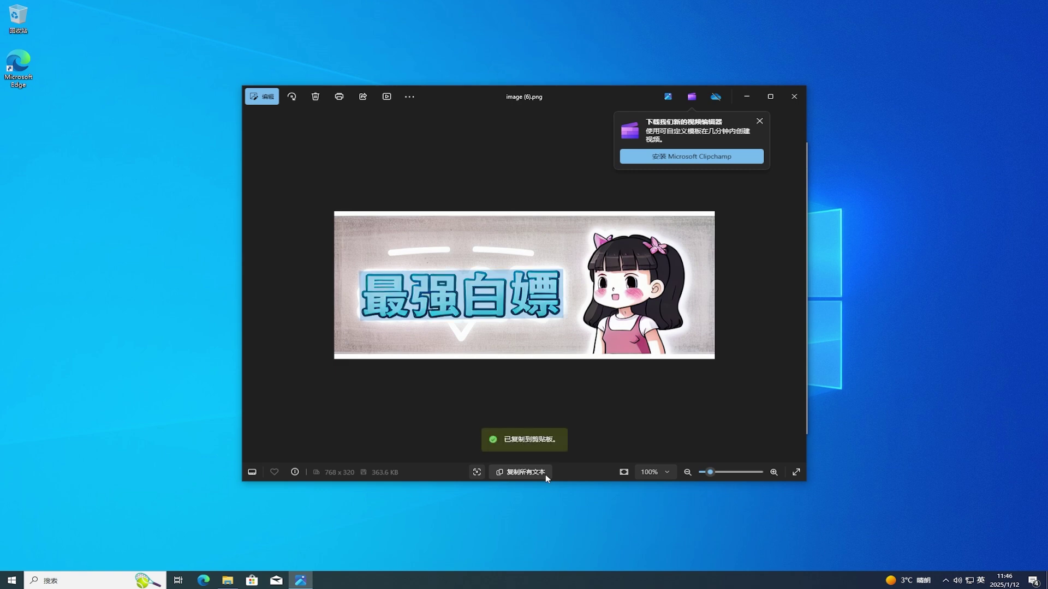
left_click(367, 300)
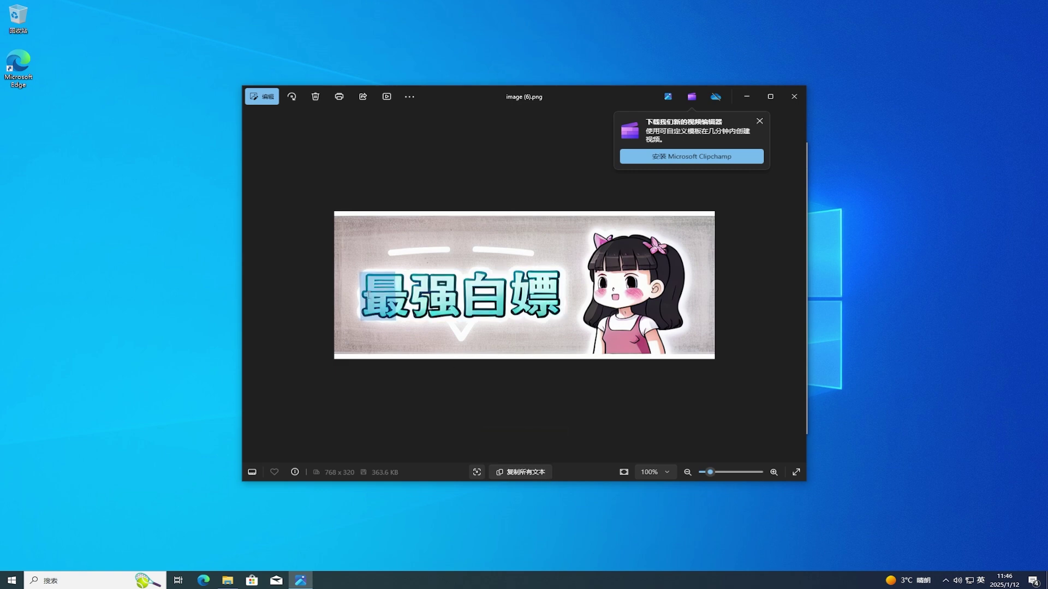
left_click_drag(404, 296, 560, 299)
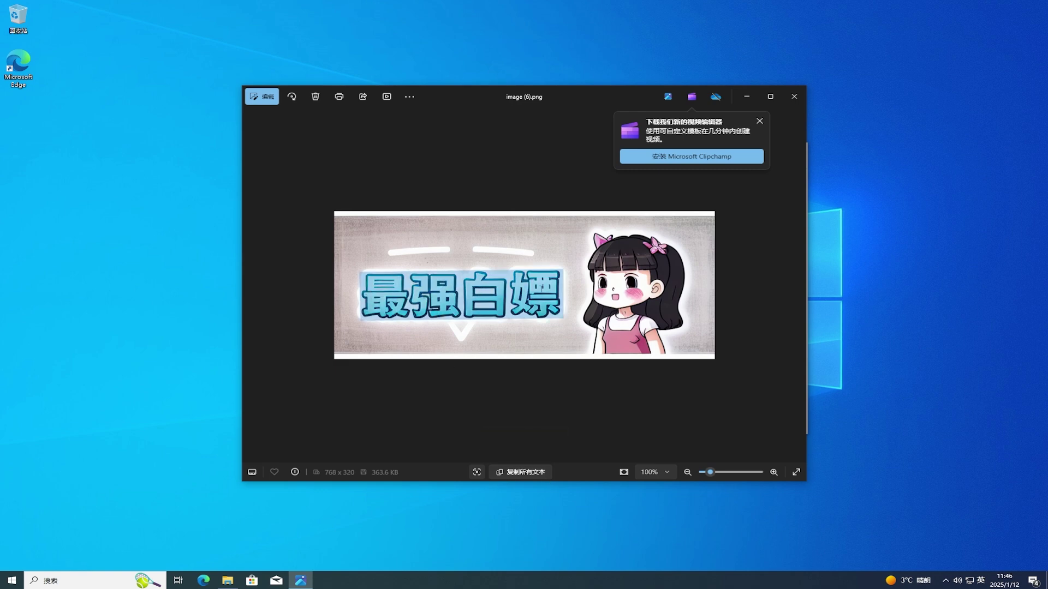
right_click(548, 289)
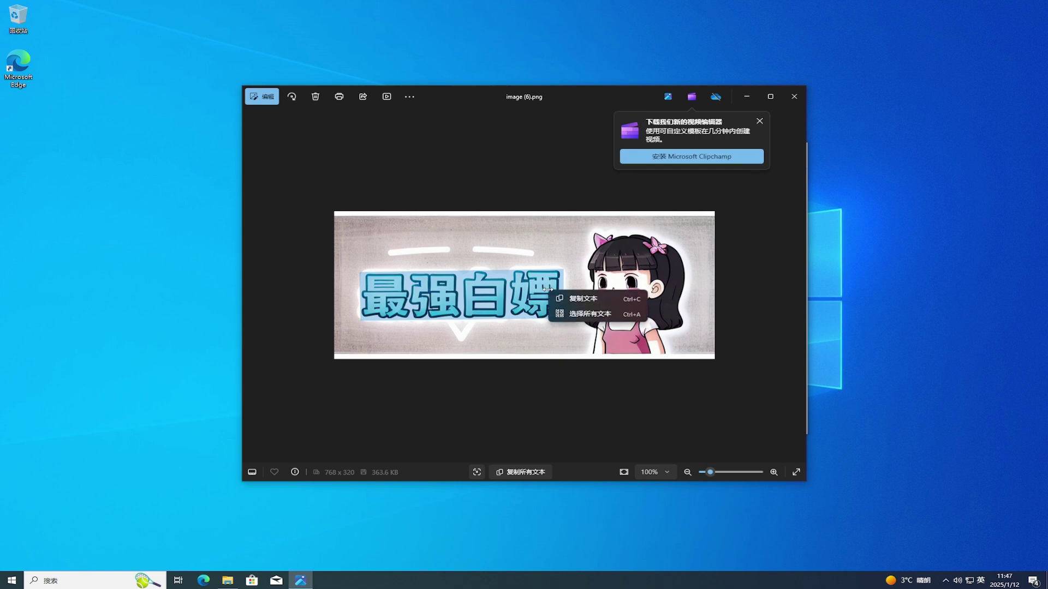
left_click(593, 301)
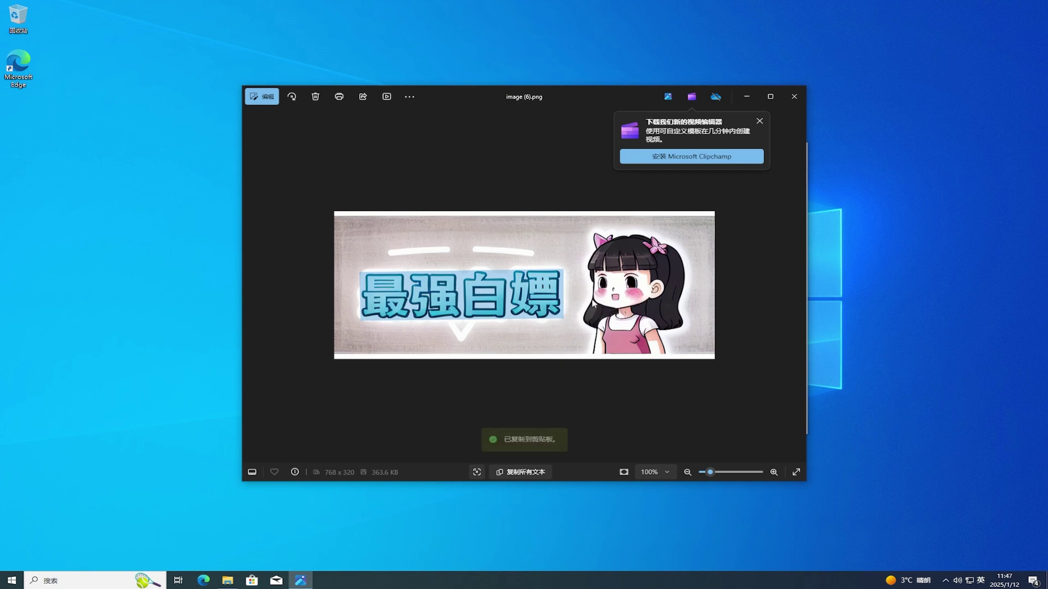
Open 记事本 from the Windows search and paste the copied text, adding two line breaks after it.
left_click(12, 581)
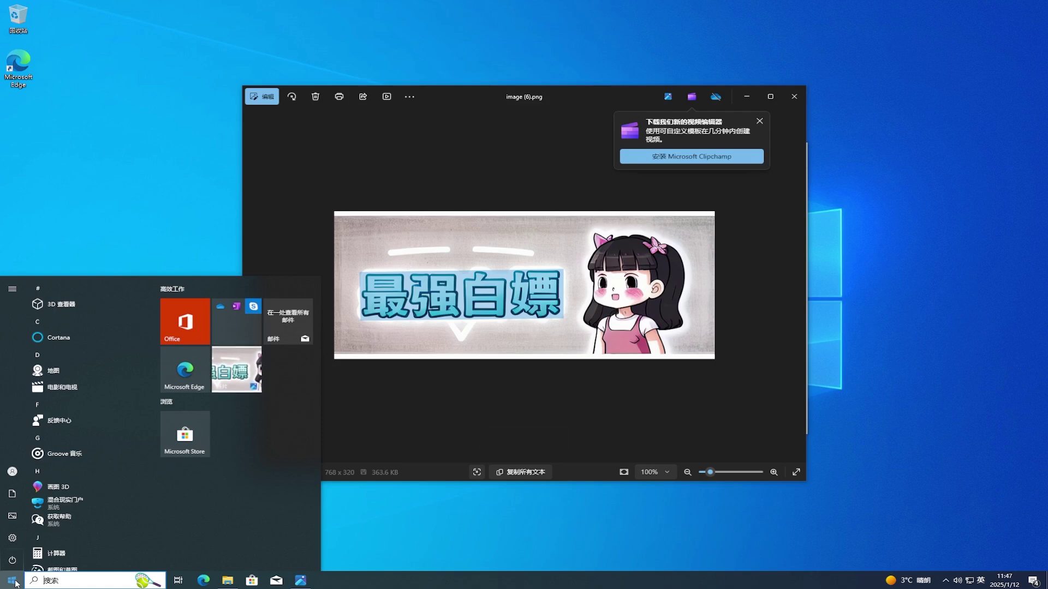
left_click(69, 580)
type("ji'shi")
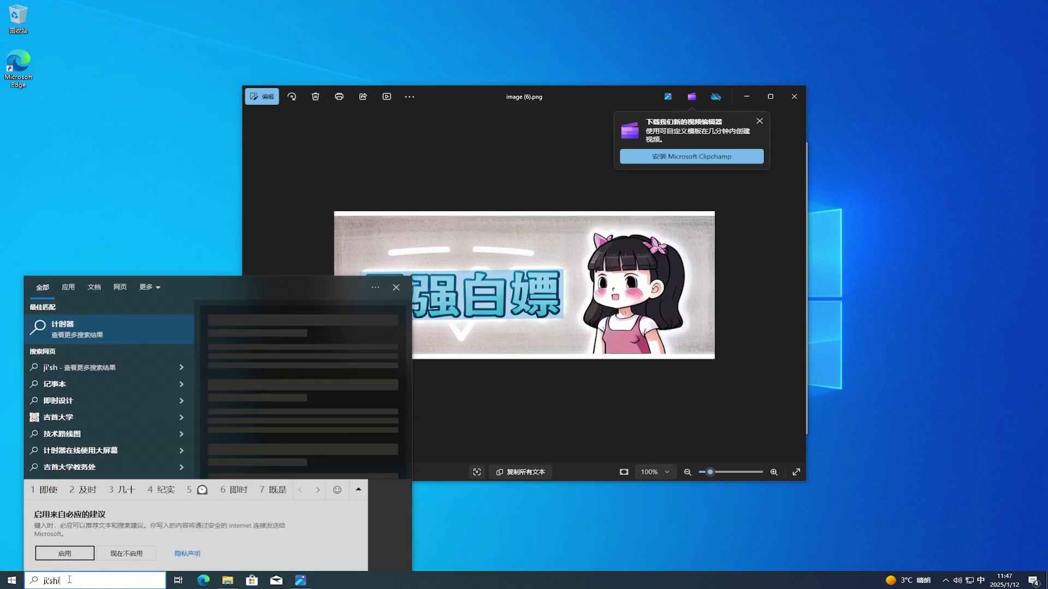
type("'ben")
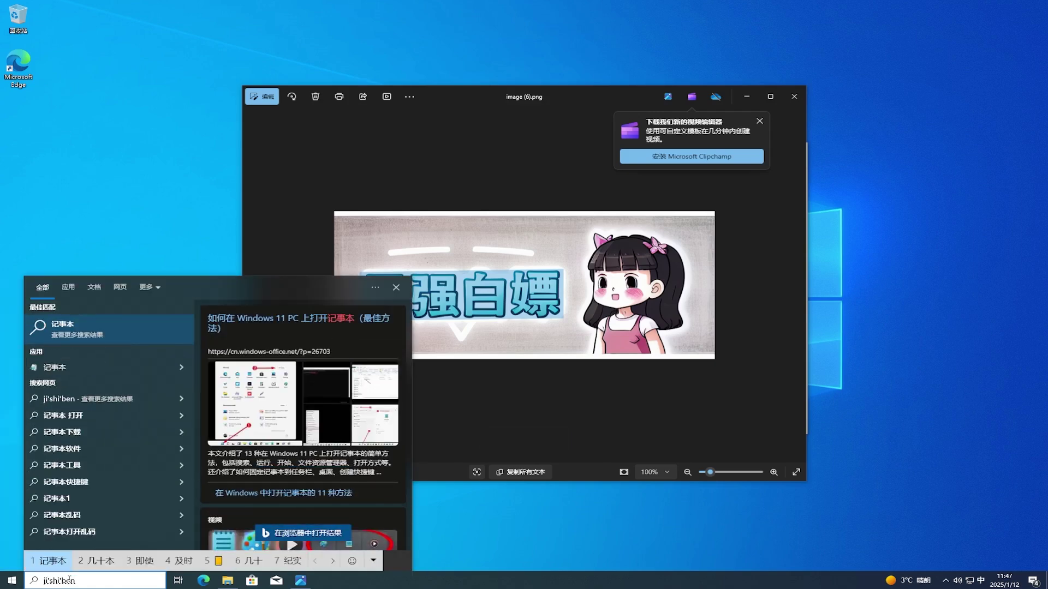
left_click(73, 371)
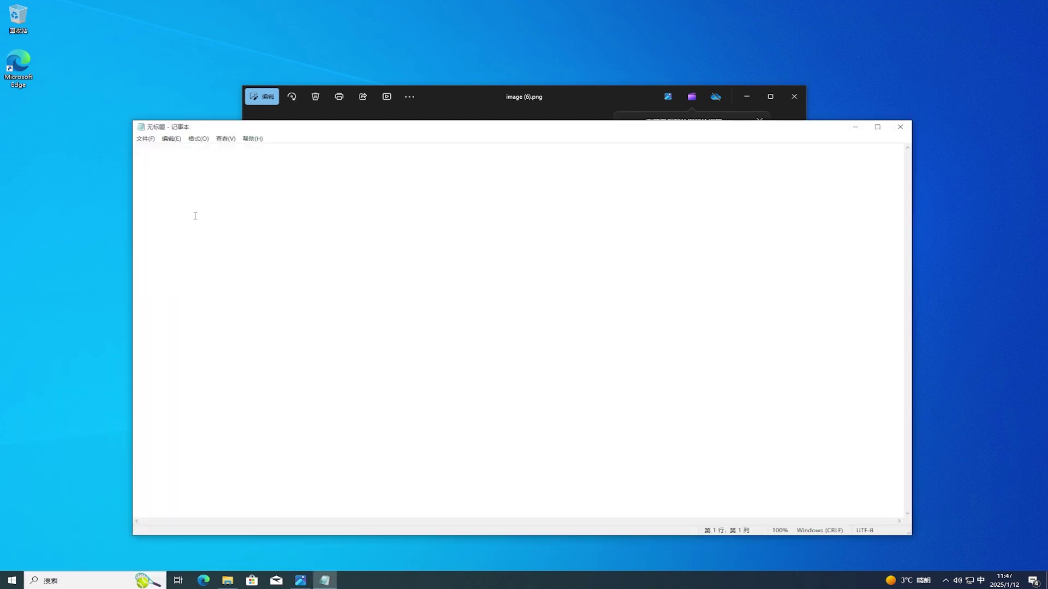
left_click(170, 139)
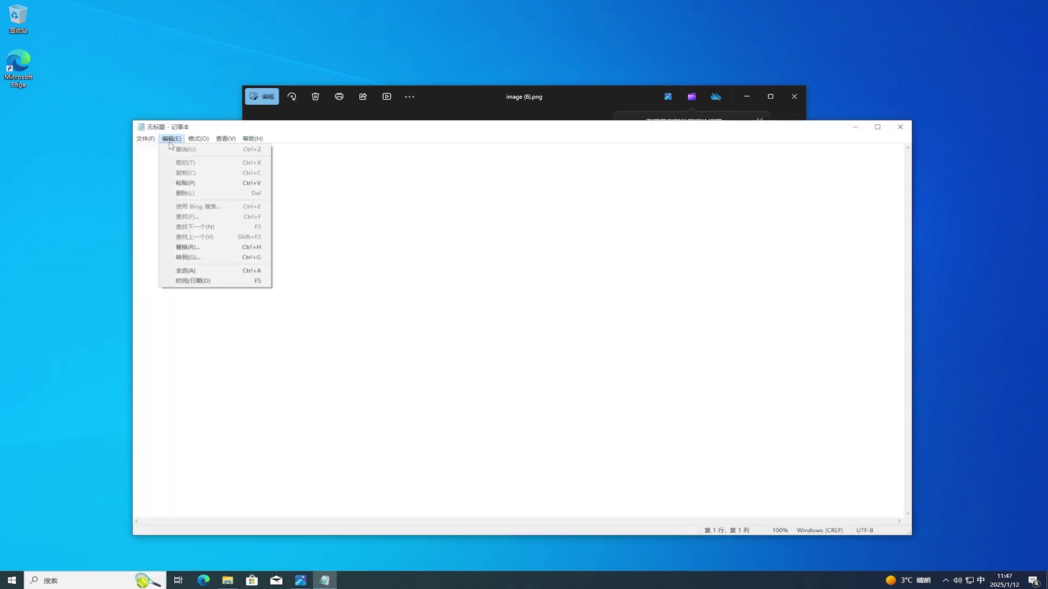
left_click(201, 184)
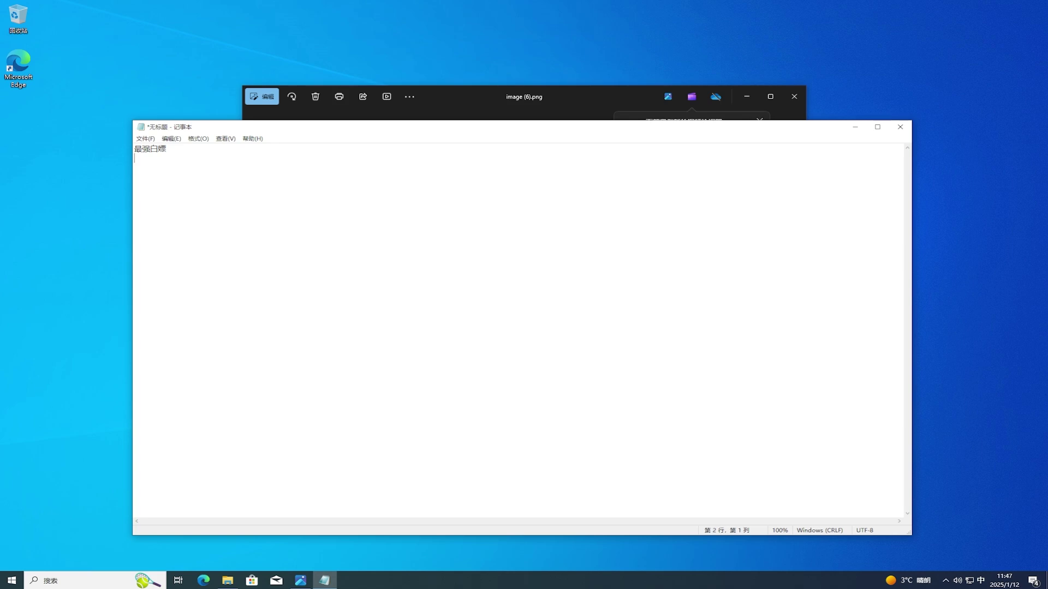
key("Return")
key("Return")
Replace image (6) with image.png in 照片, copy all of its recognized text, and dismiss the OneDrive backup tip.
left_click(855, 127)
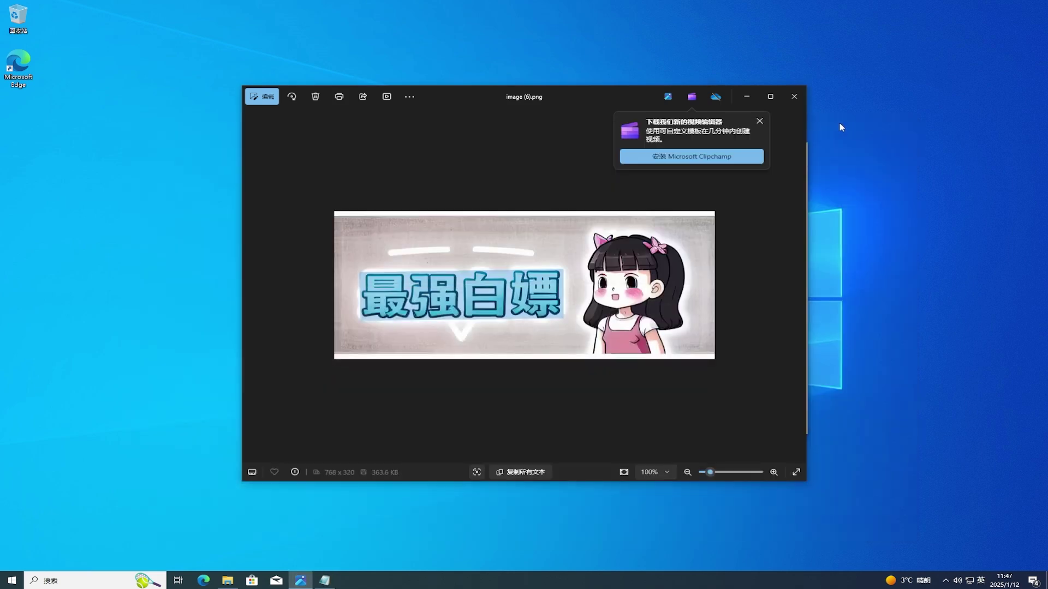
left_click(794, 96)
double_click(563, 220)
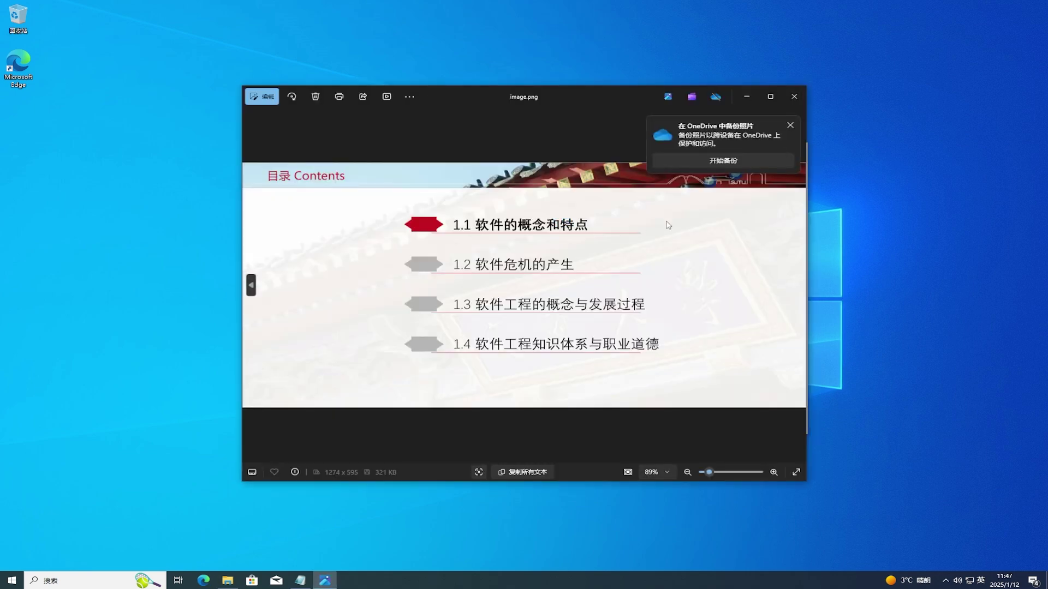
left_click(521, 473)
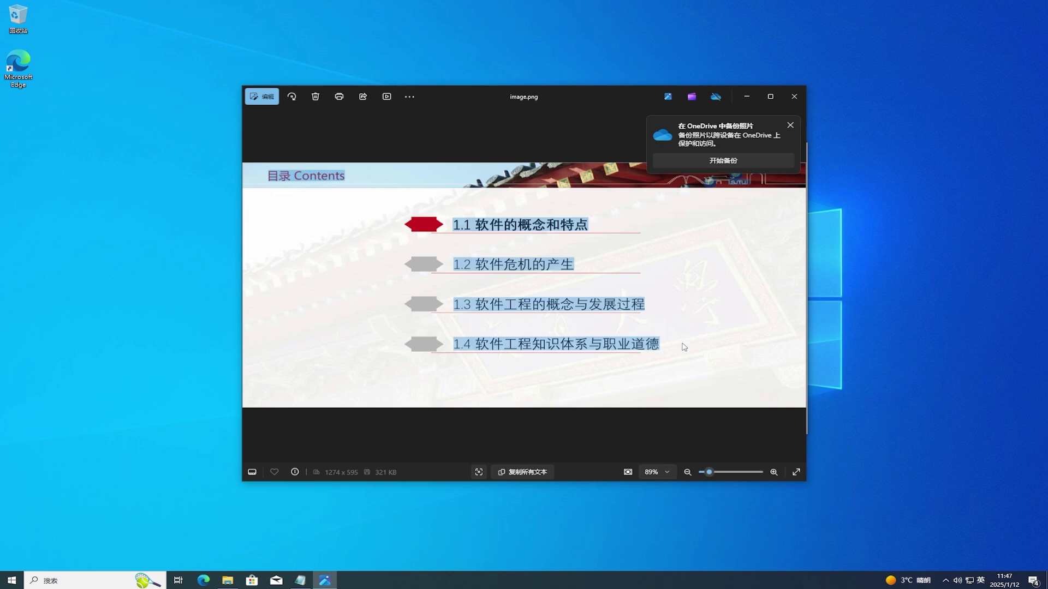
left_click(790, 125)
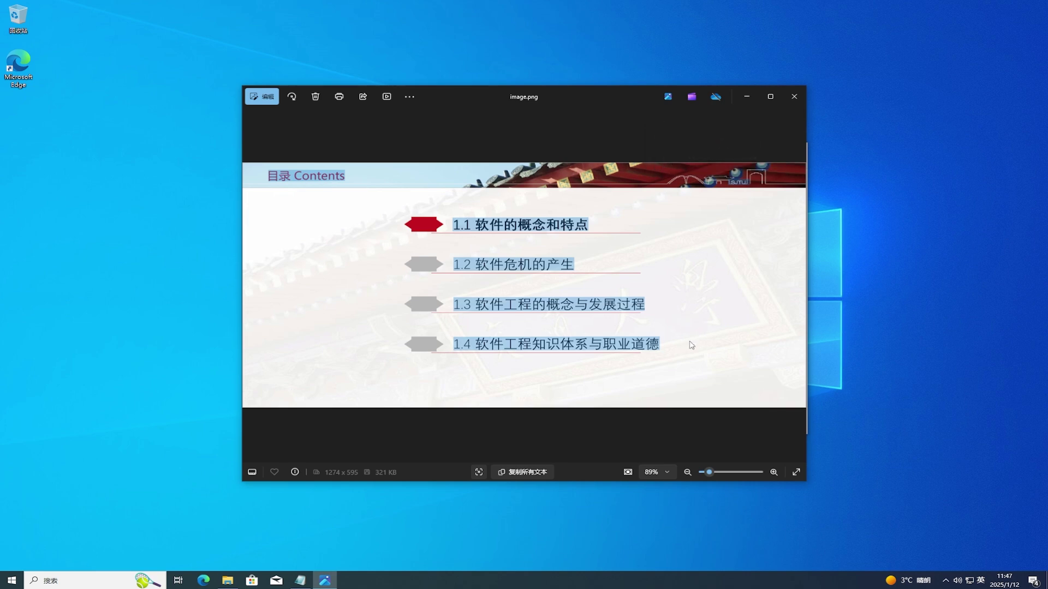
Copy only the line 1.2 软件危机的产生 from image.png and paste it into the open 记事本 note.
left_click_drag(516, 264, 579, 266)
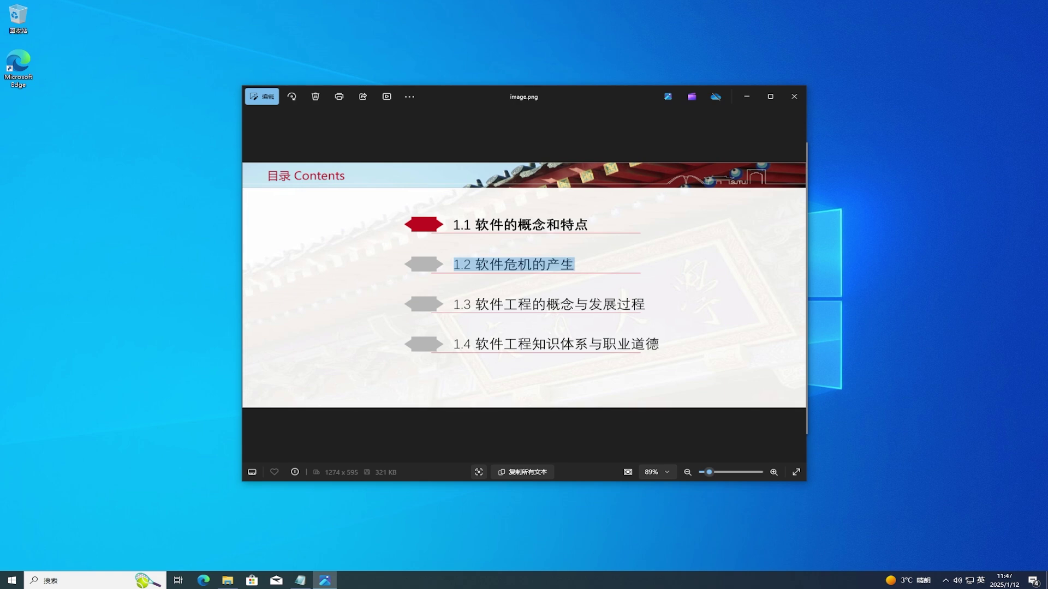
right_click(570, 266)
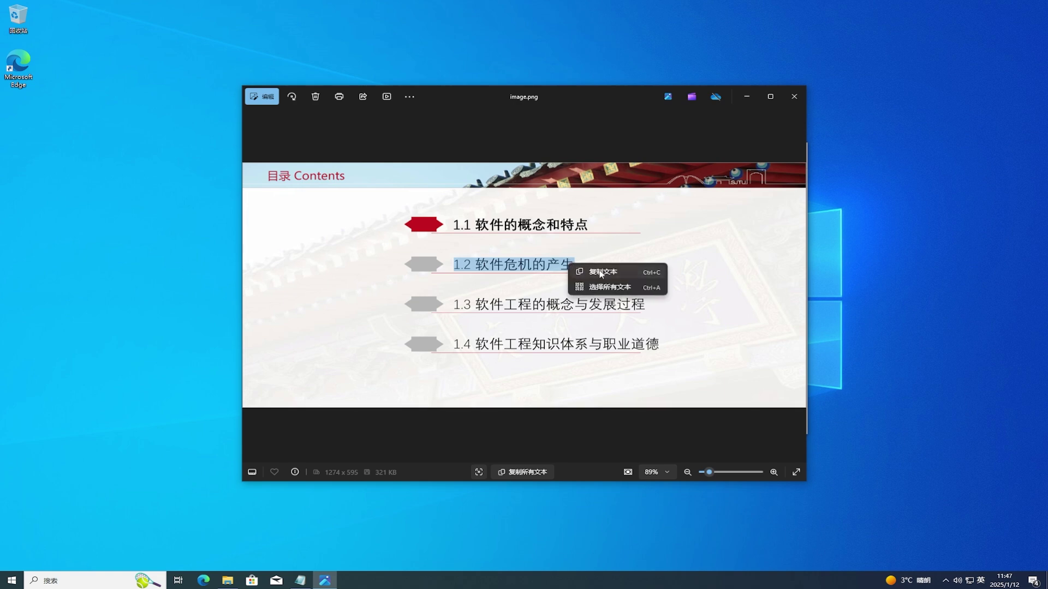
left_click(601, 272)
left_click(300, 581)
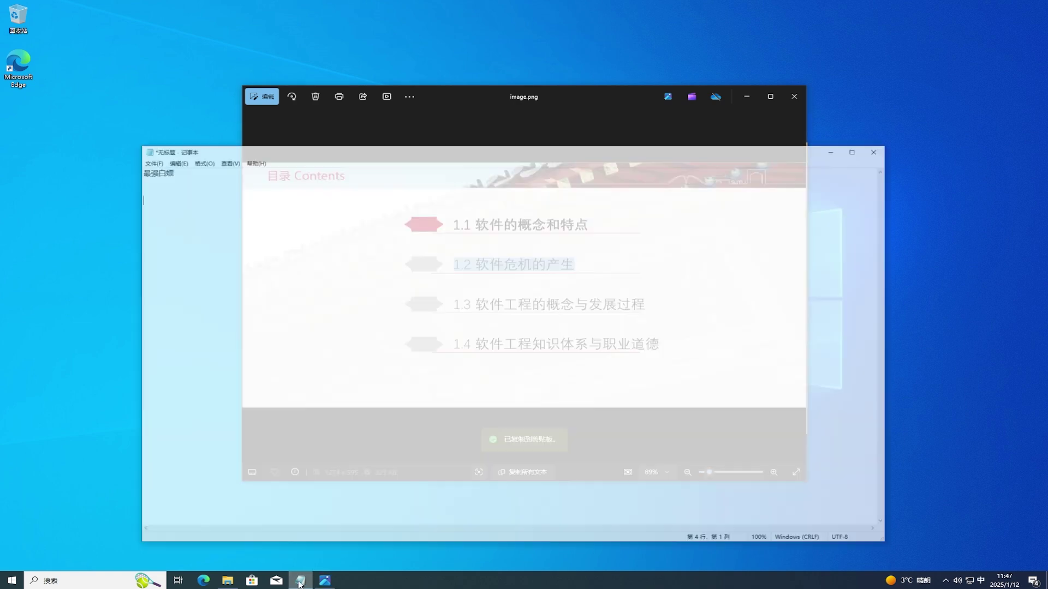
left_click(172, 139)
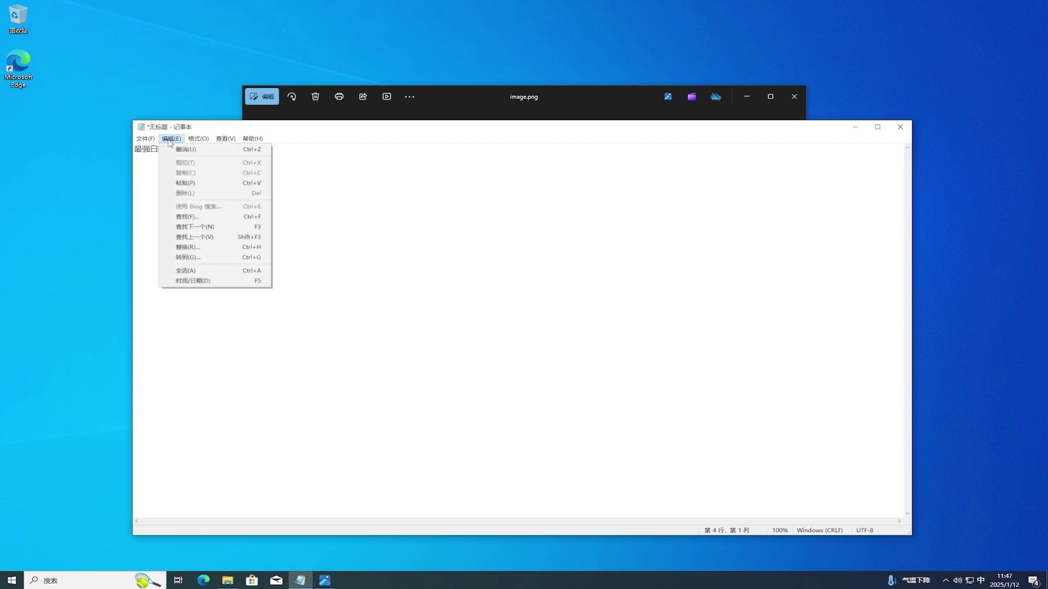
left_click(180, 184)
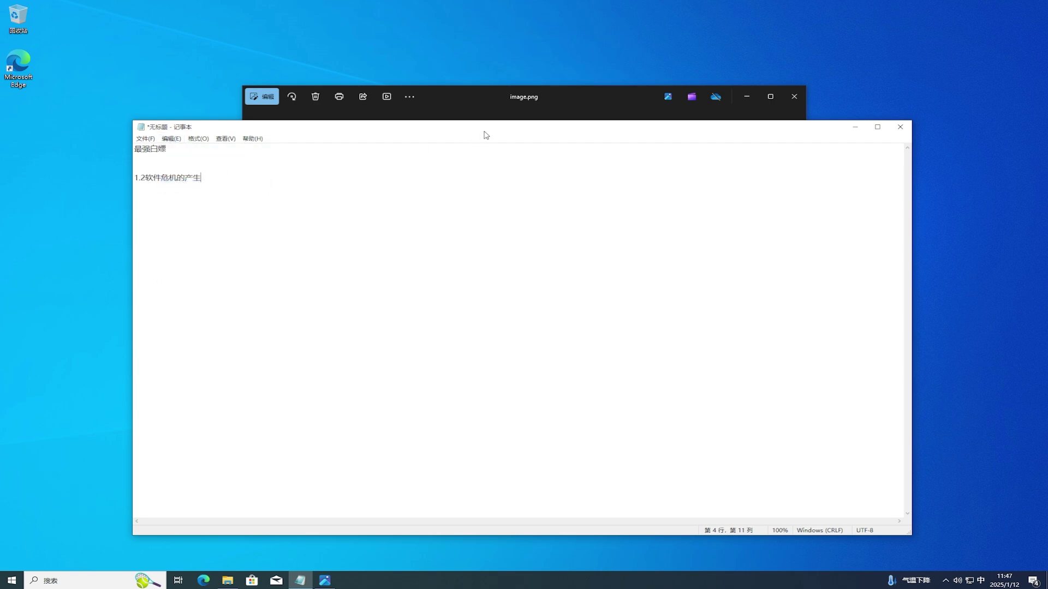
Move the 记事本 window aside to compare its text with the image, and close the note without saving.
left_click_drag(492, 130, 752, 294)
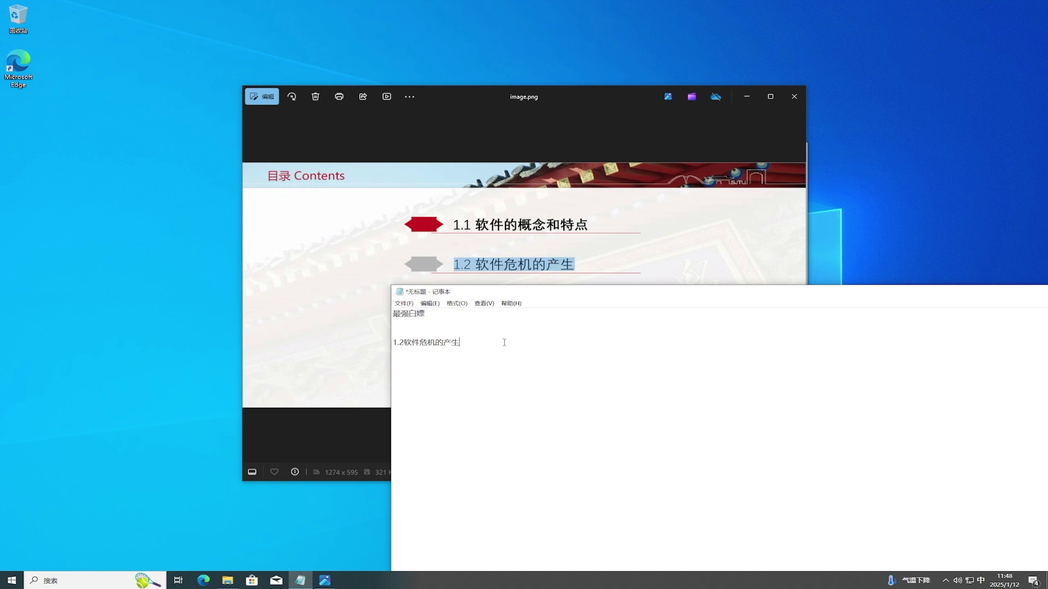
double_click(569, 293)
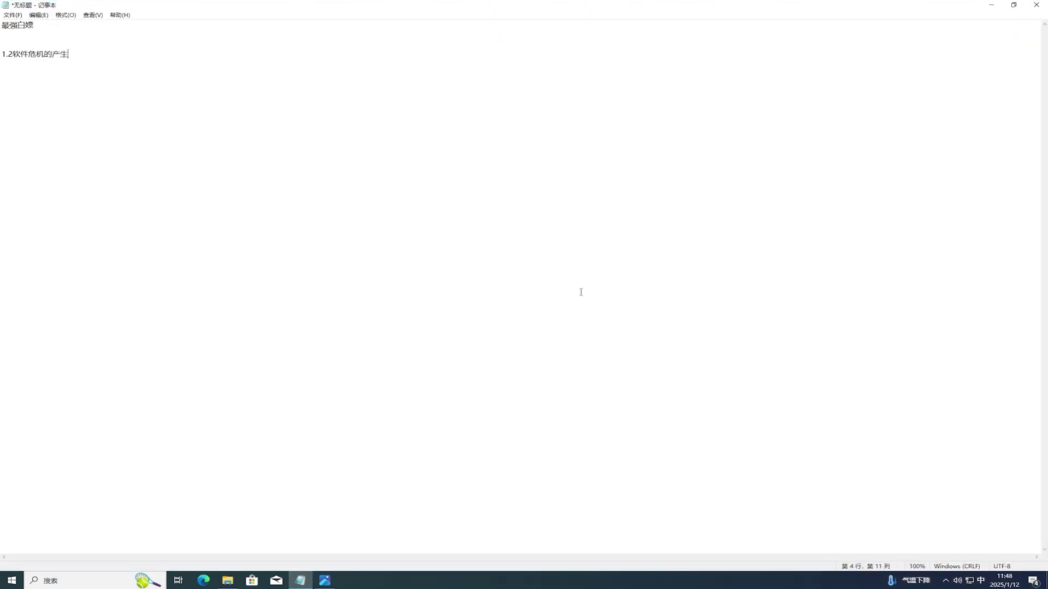
left_click(1036, 5)
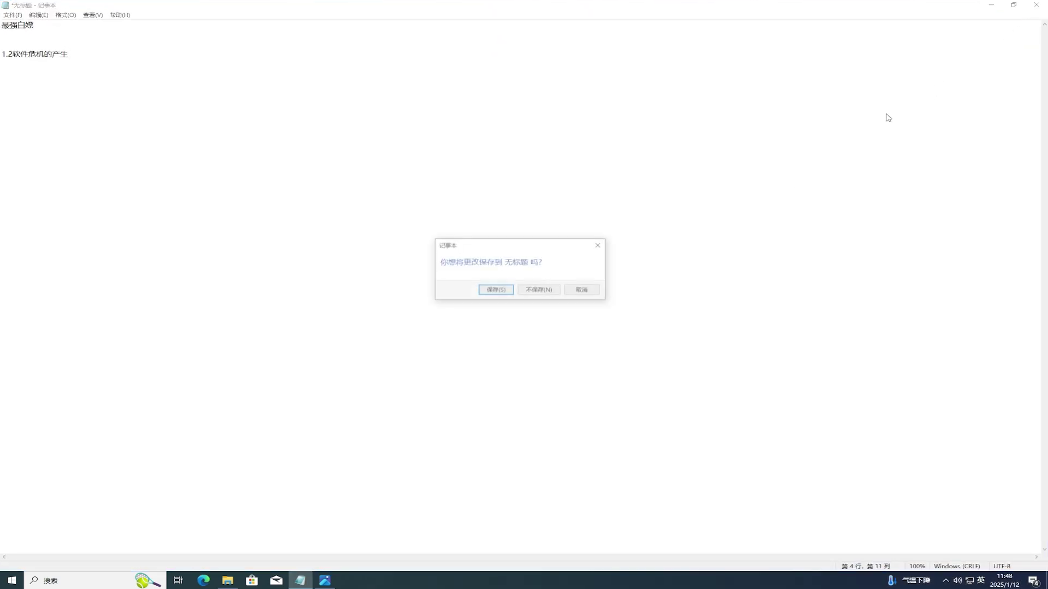
left_click(537, 292)
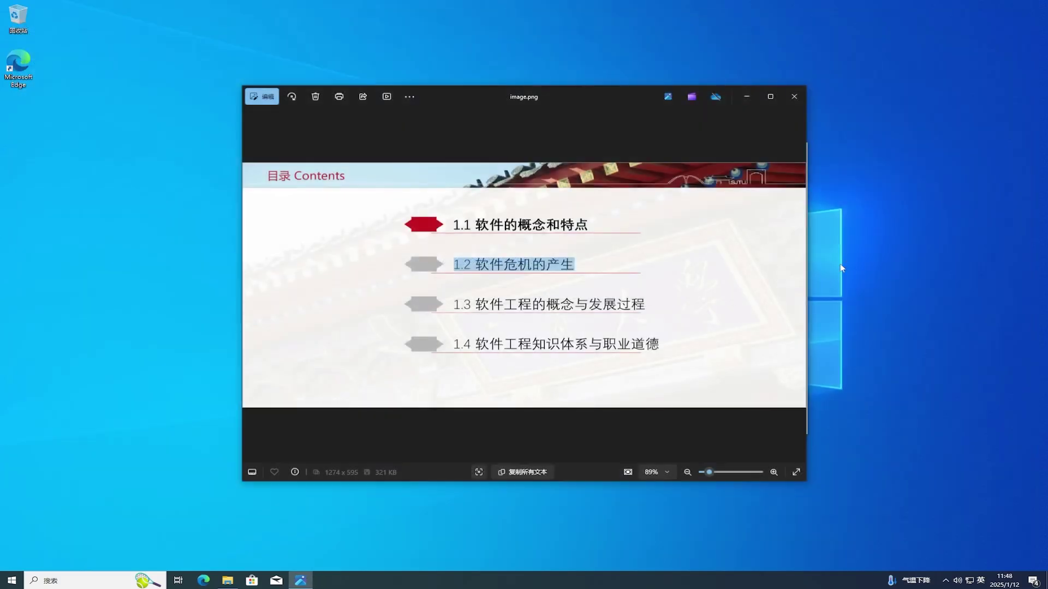